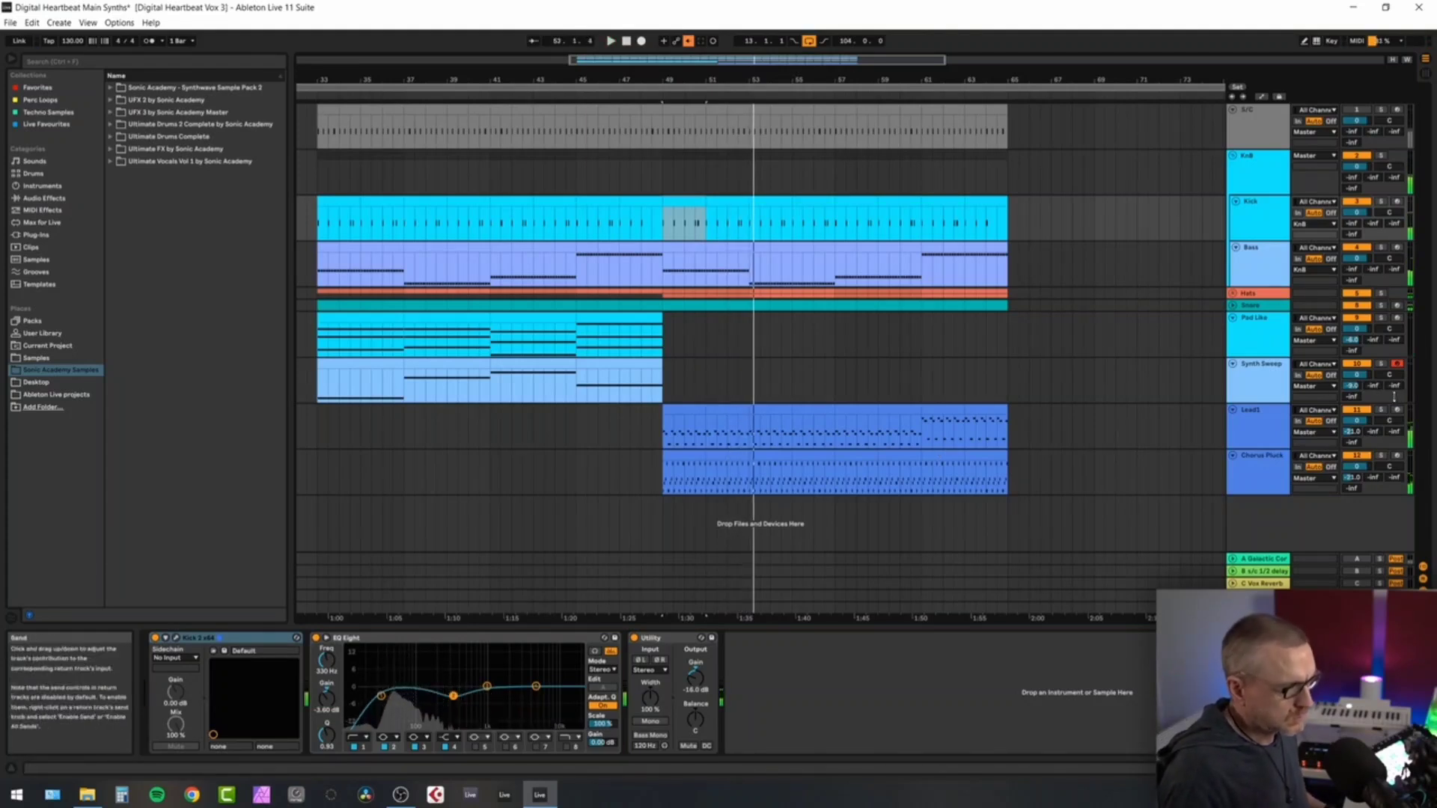
Step: Solo the Lead1 track and loop its 16-bar section starting at bar 49
{"action": "left_click", "coordinate": [1265, 420]}
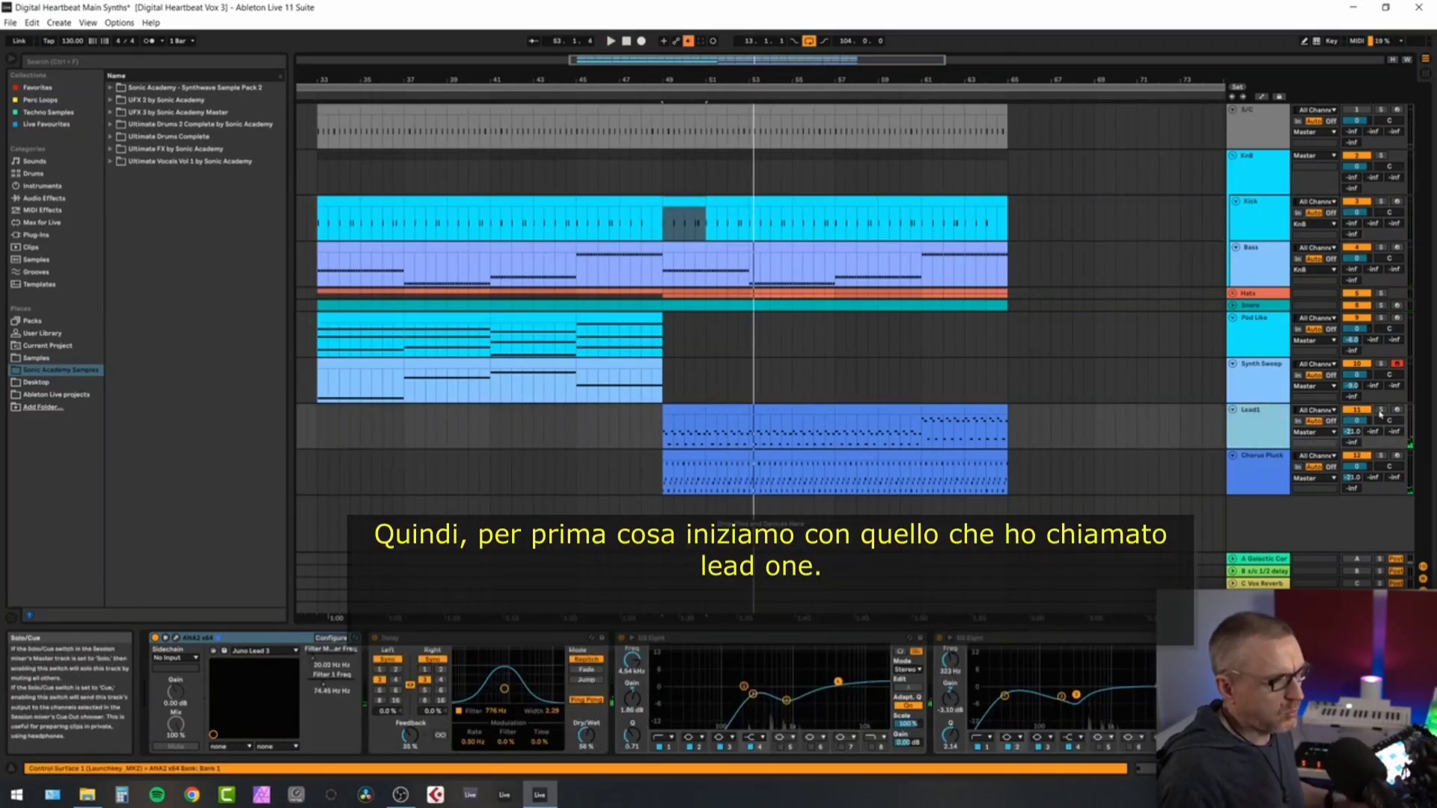
{"action": "left_click", "coordinate": [687, 414]}
{"action": "left_click_drag", "start_coordinate": [687, 414], "coordinate": [990, 407]}
{"action": "key", "text": "ctrl+l"}
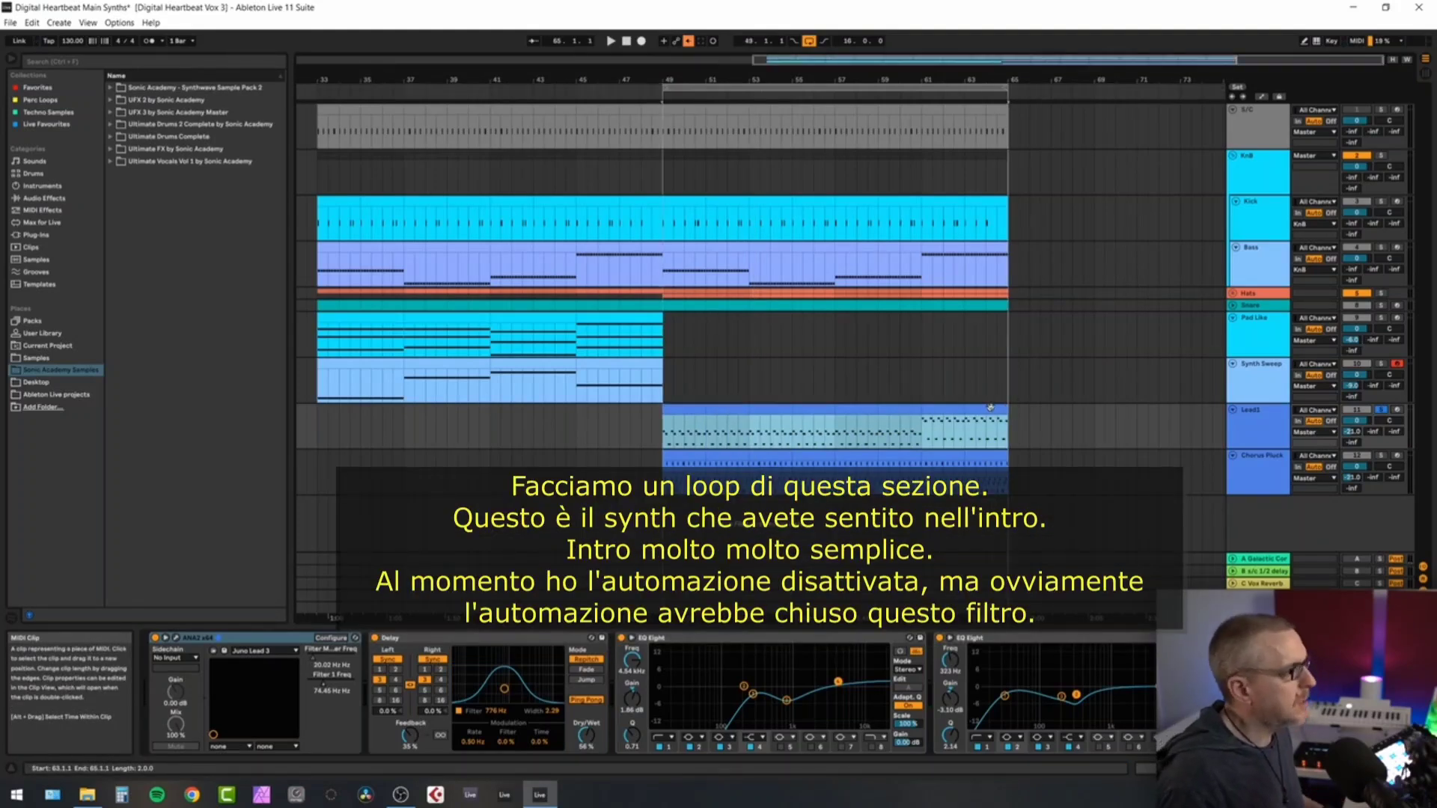
Step: Play the soloed Lead1 clip from bar 49 and stop playback
{"action": "left_click", "coordinate": [687, 410]}
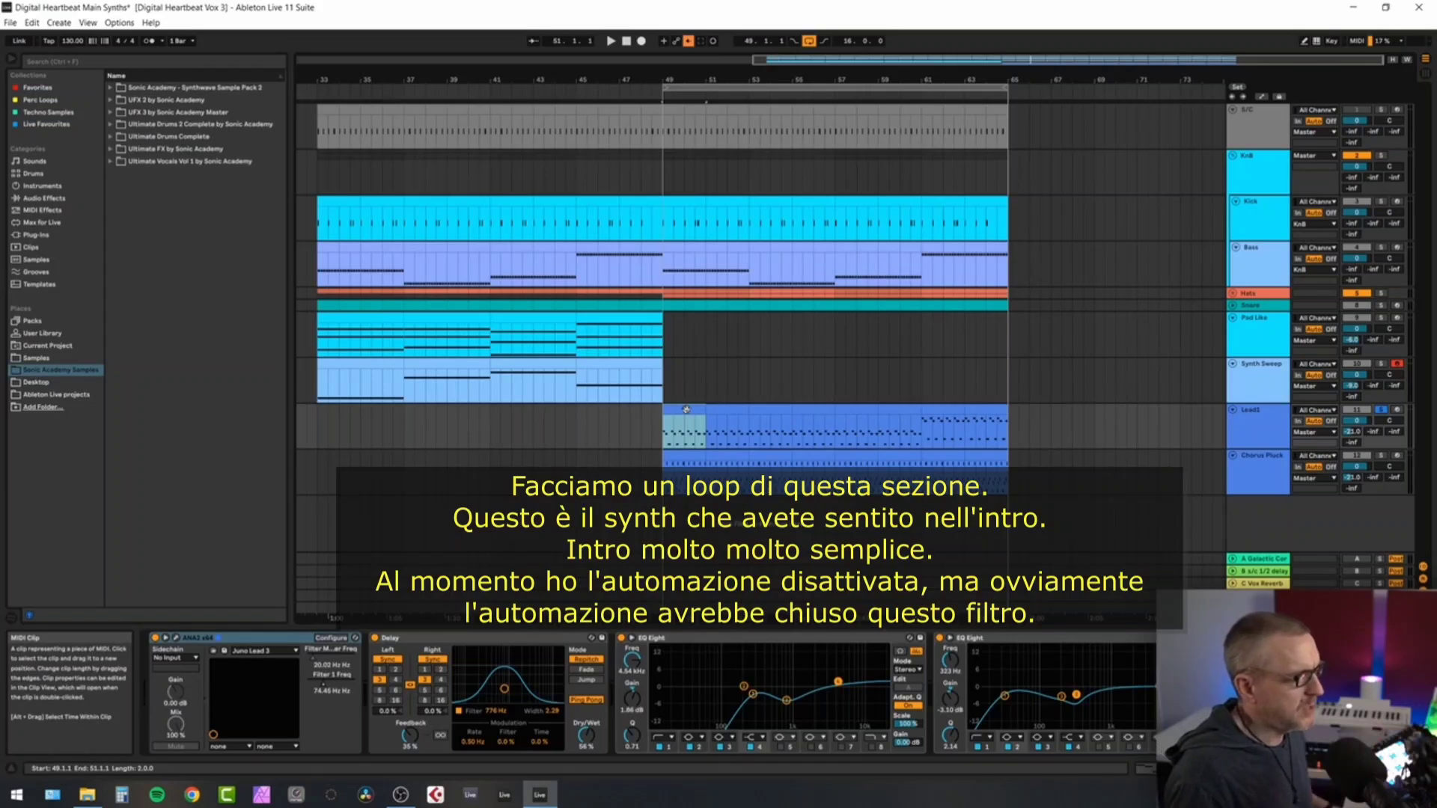
{"action": "key", "text": "space"}
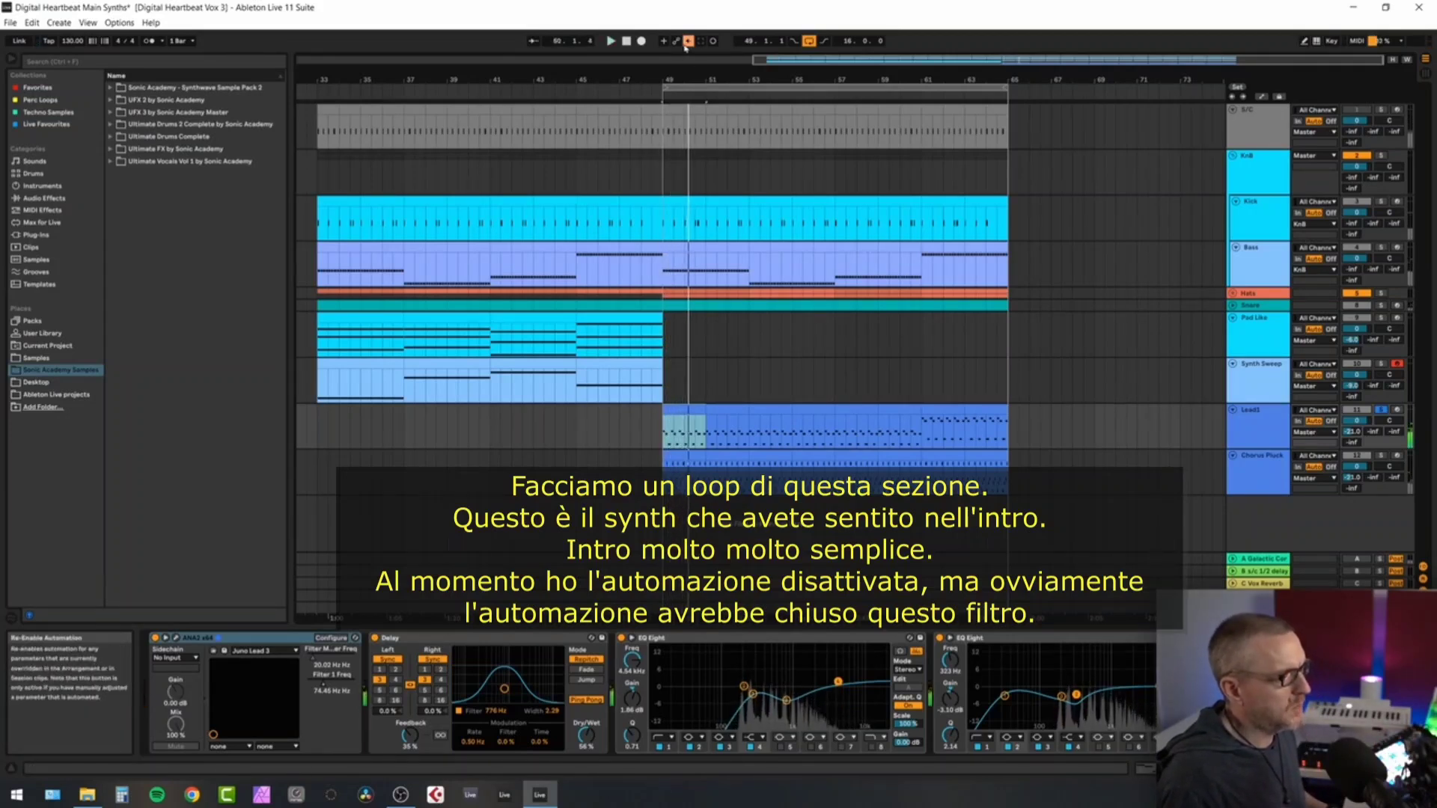
{"action": "key", "text": "space"}
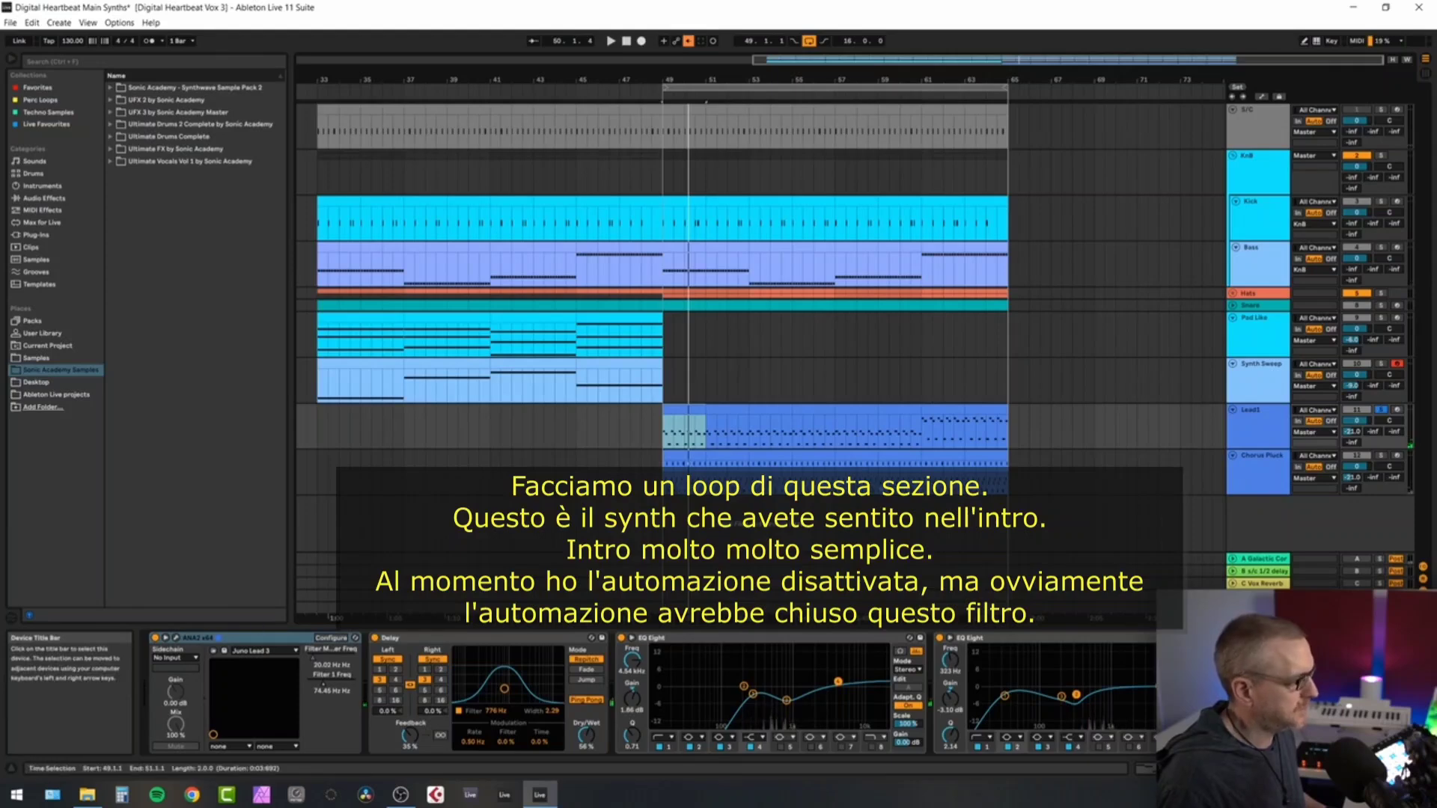
Step: Open the ANA2 synth on Lead1 and lower the Filter 1 cutoff to about 29.6 Hz during playback, then close the synth
{"action": "left_click", "coordinate": [1264, 411]}
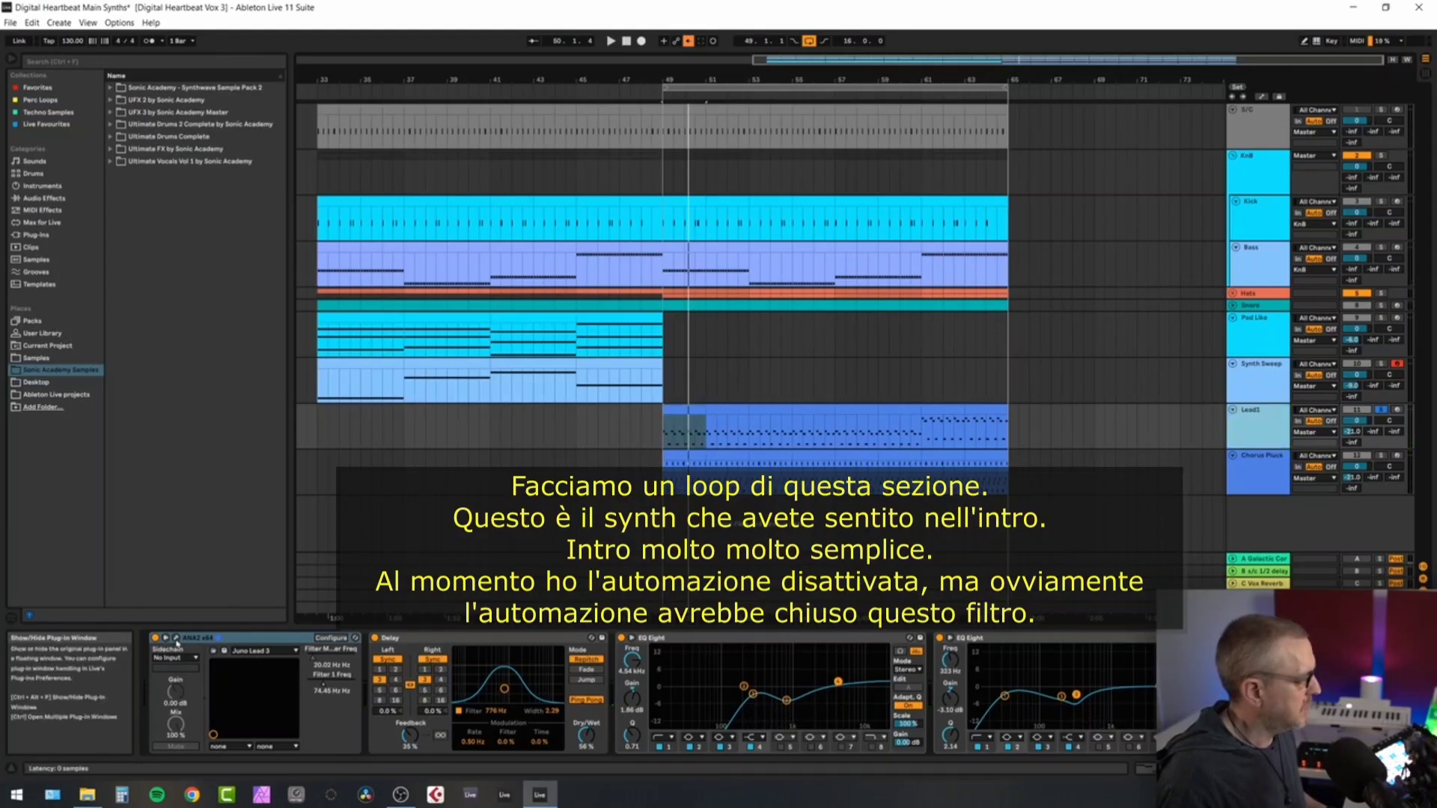
{"action": "key", "text": "ctrl+alt+p"}
{"action": "left_click_drag", "start_coordinate": [658, 77], "coordinate": [545, 73]}
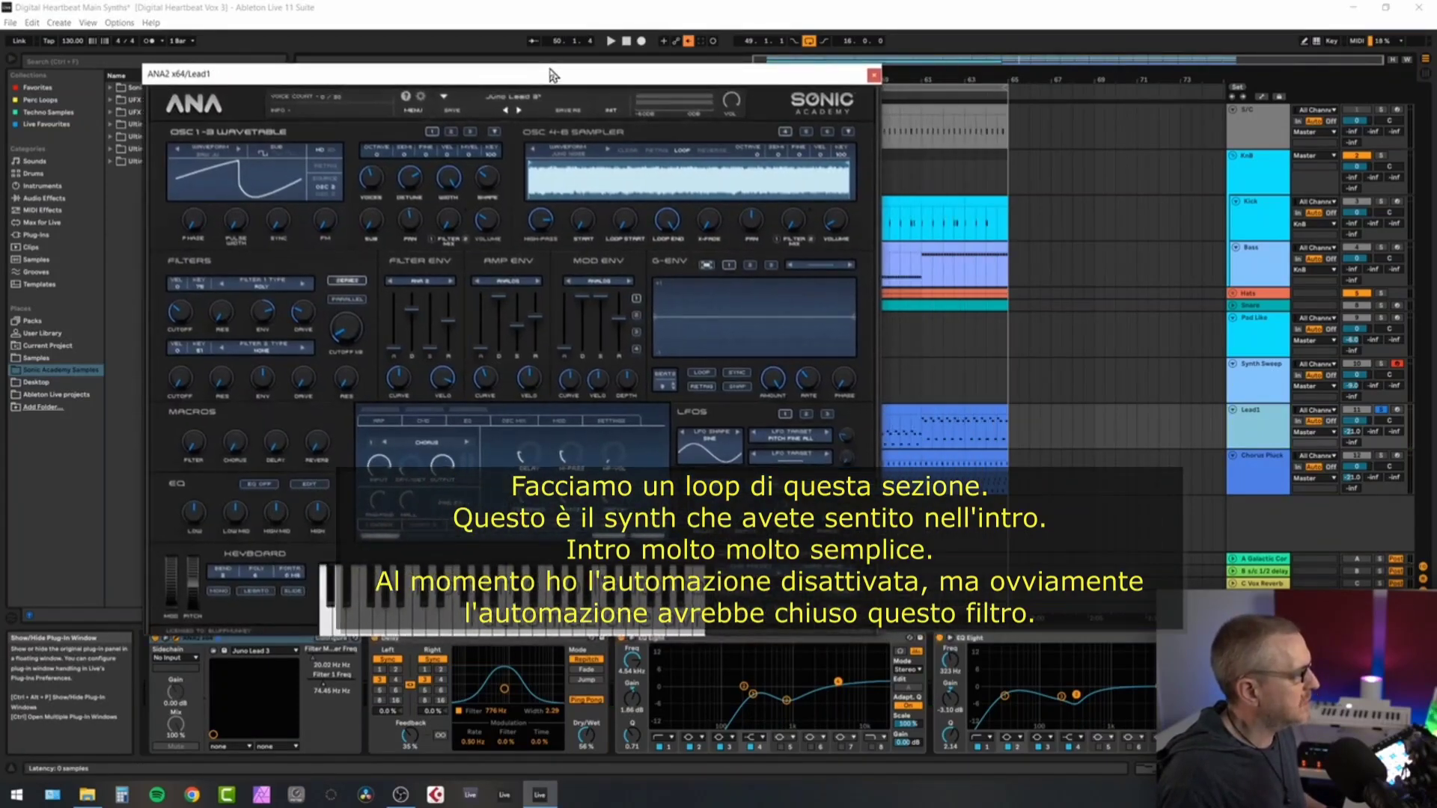
{"action": "key", "text": "space"}
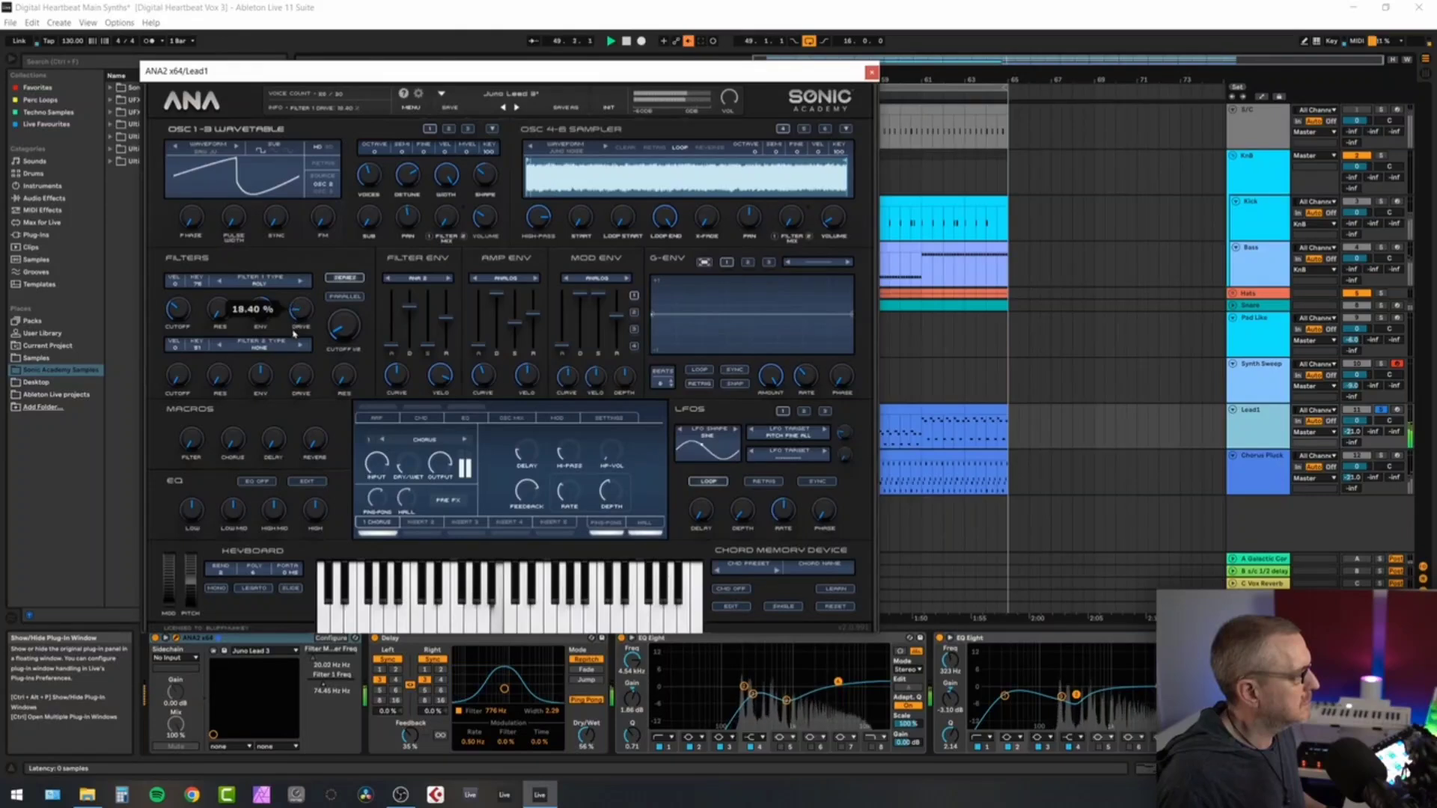
{"action": "mouse_move", "coordinate": [172, 305]}
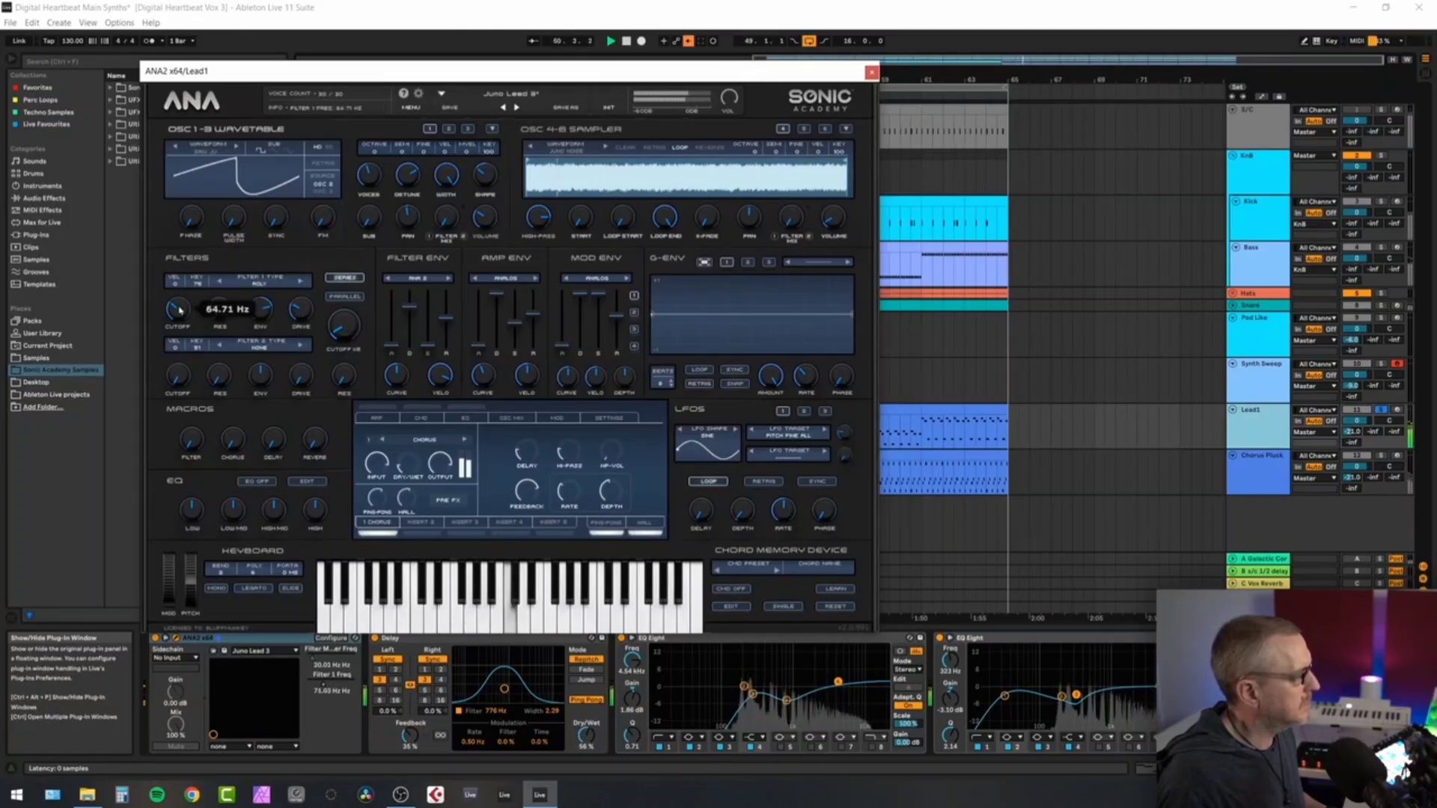
{"action": "left_click_drag", "start_coordinate": [172, 305], "coordinate": [166, 304]}
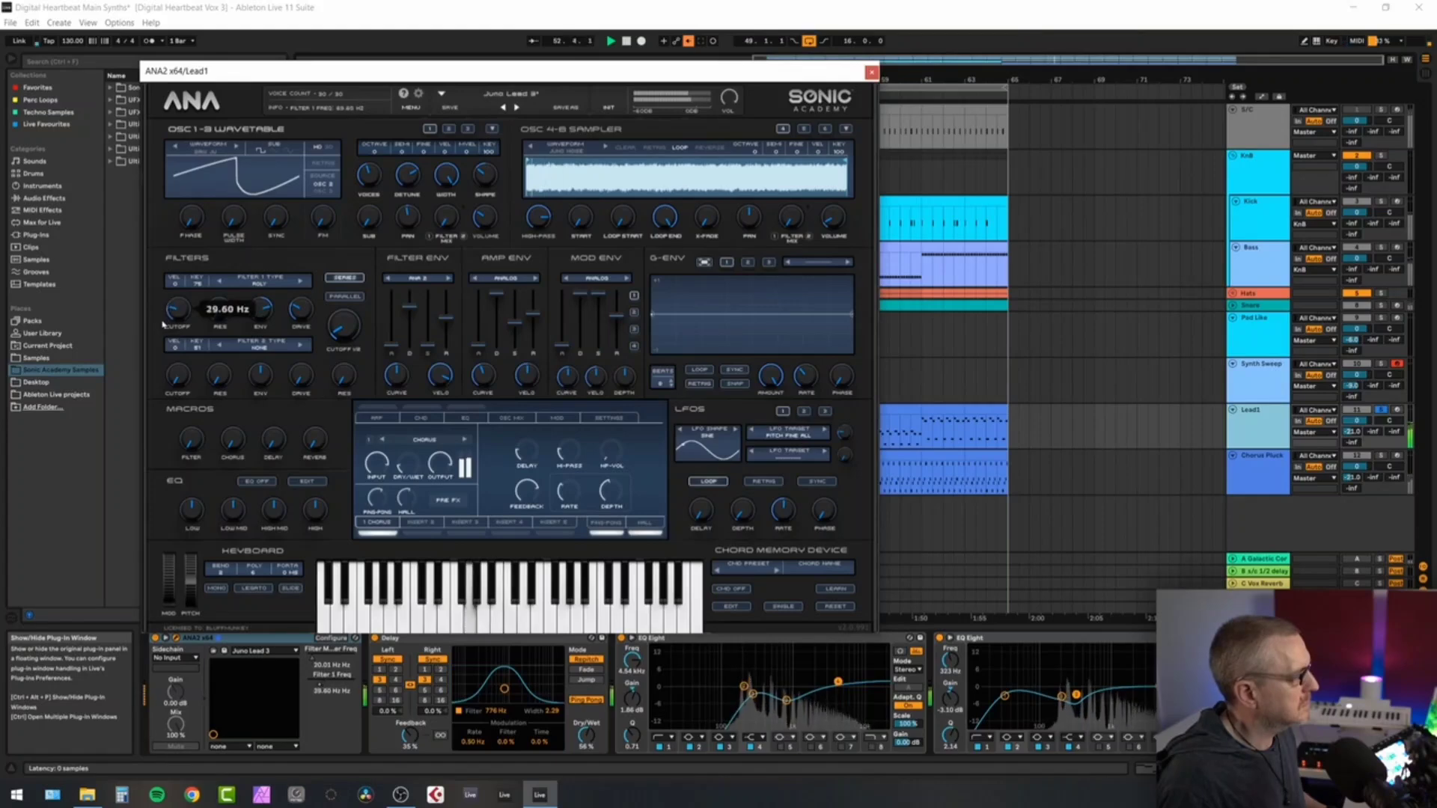
{"action": "left_click", "coordinate": [870, 72]}
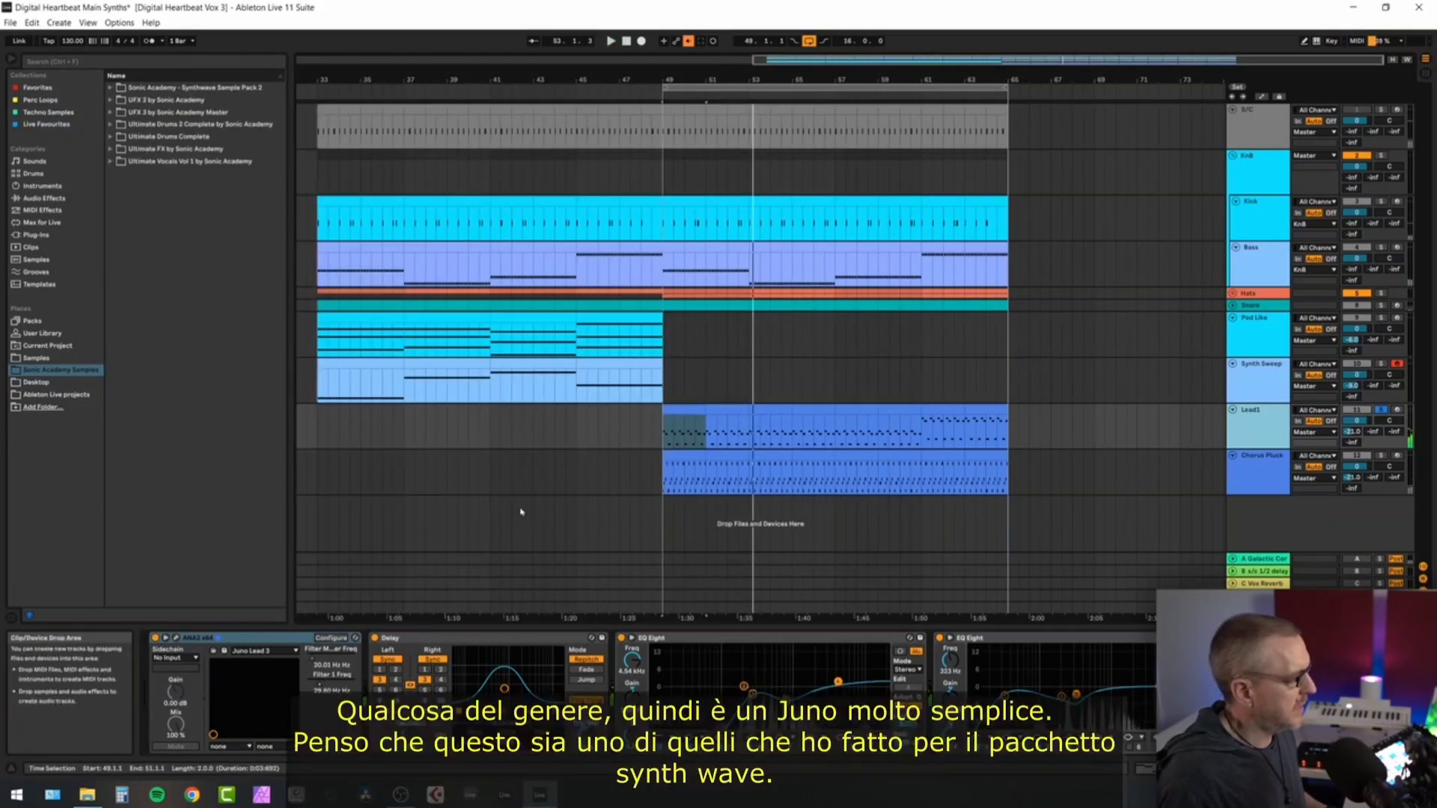
Step: Examine the oscillator mix levels of Lead1's ANA2 patch and close the synth
{"action": "left_click", "coordinate": [175, 637]}
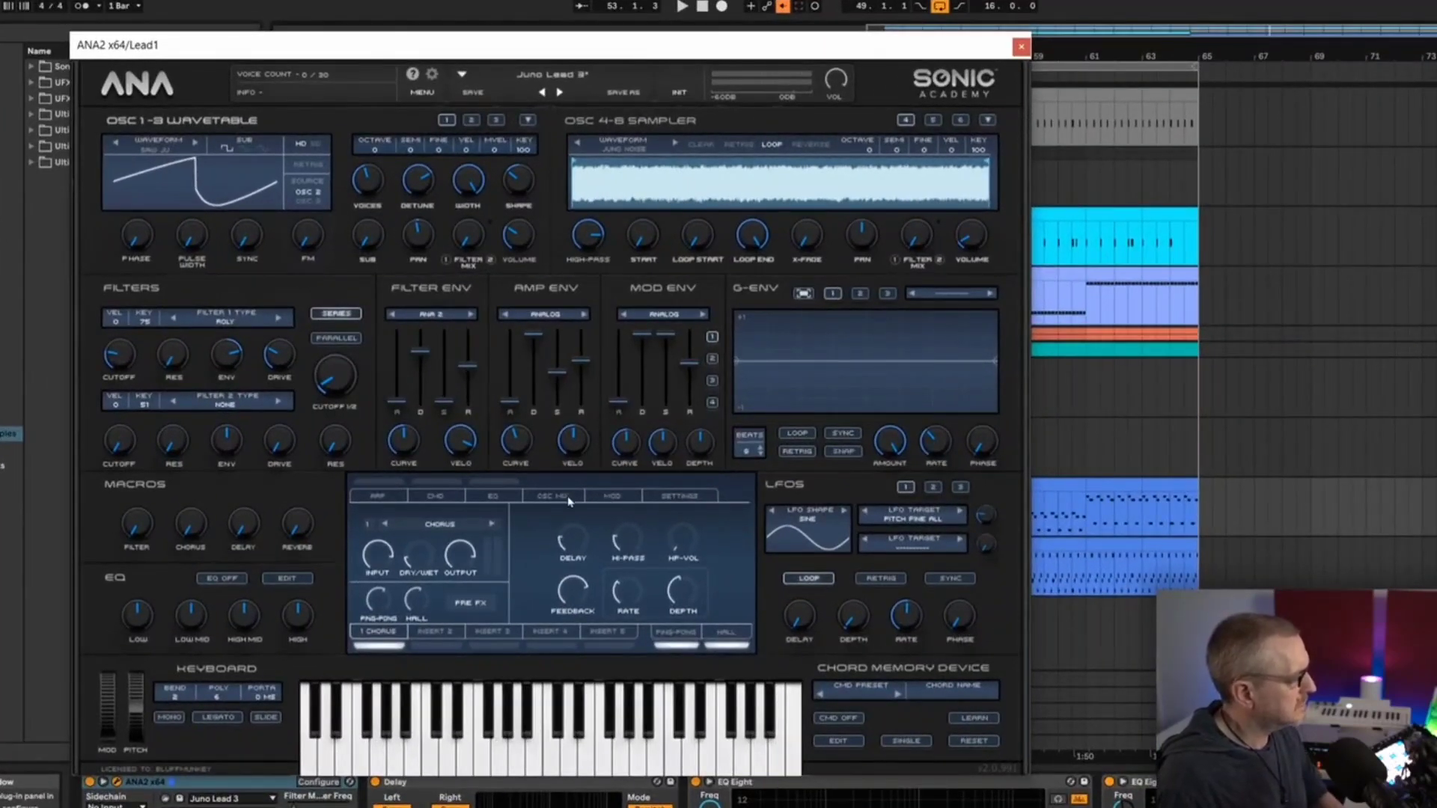
{"action": "left_click", "coordinate": [568, 498]}
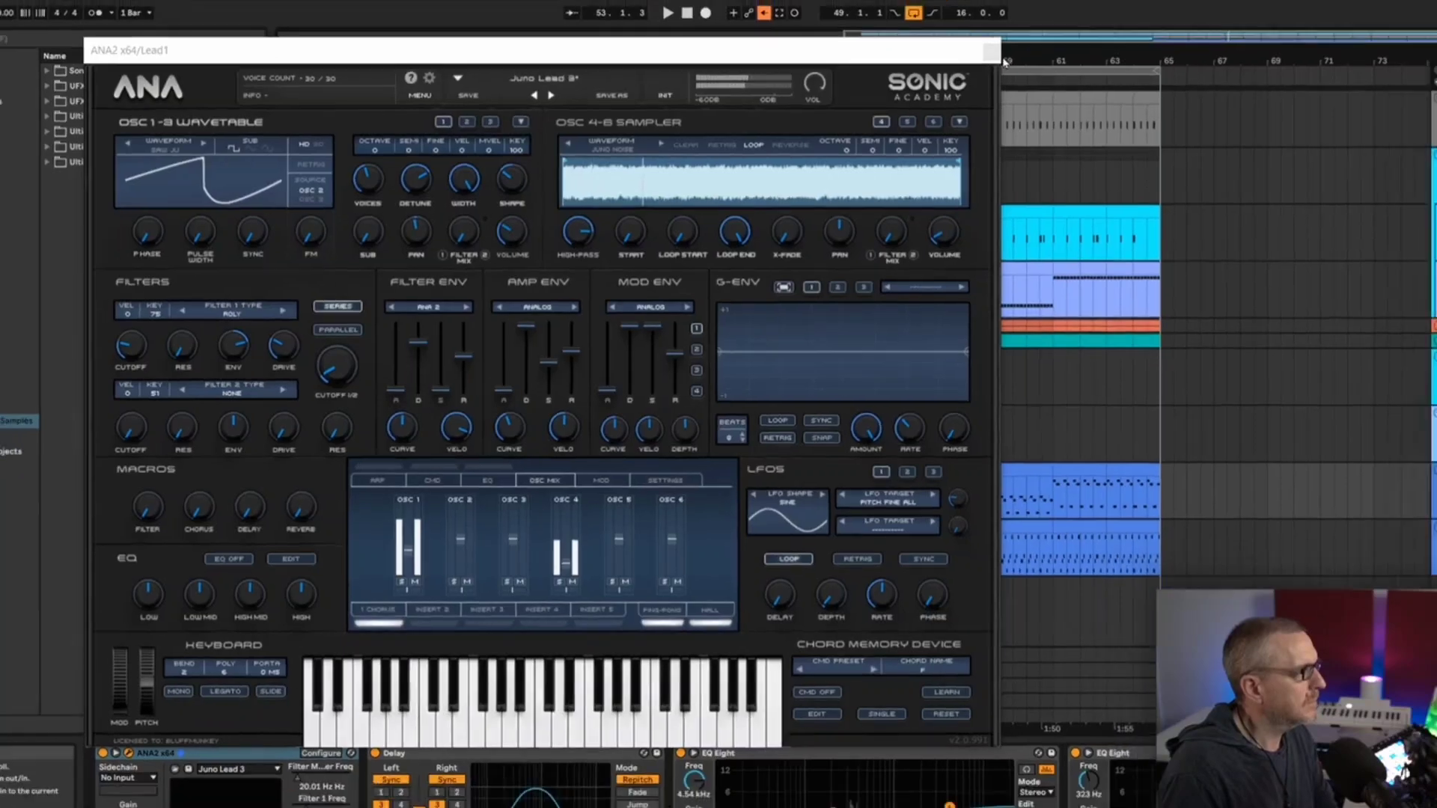
{"action": "left_click", "coordinate": [992, 51]}
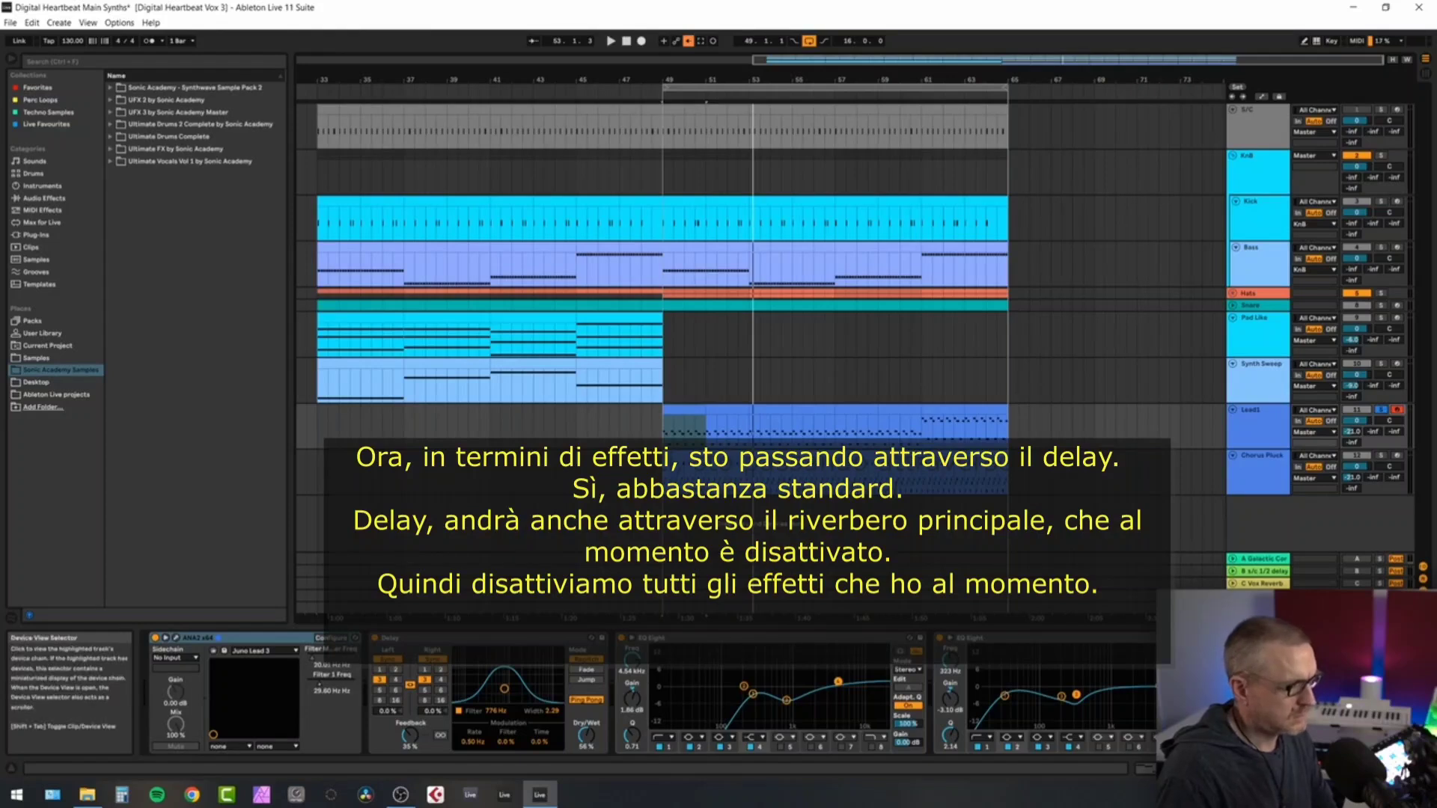
Step: Bypass the Delay and both EQ Eight devices on Lead1 and play the dry synth
{"action": "left_click_drag", "start_coordinate": [1298, 769], "coordinate": [1298, 768]}
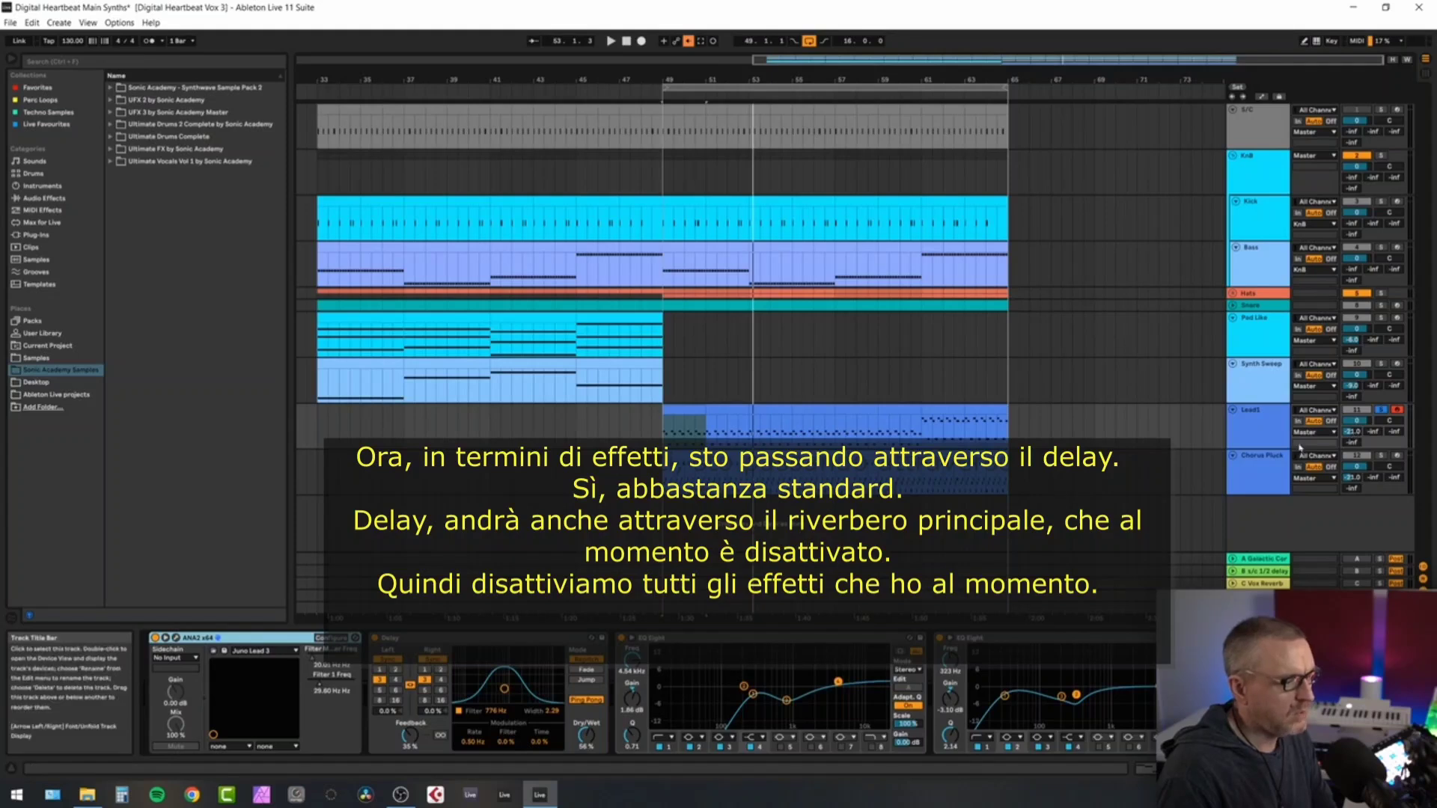
{"action": "left_click", "coordinate": [375, 639]}
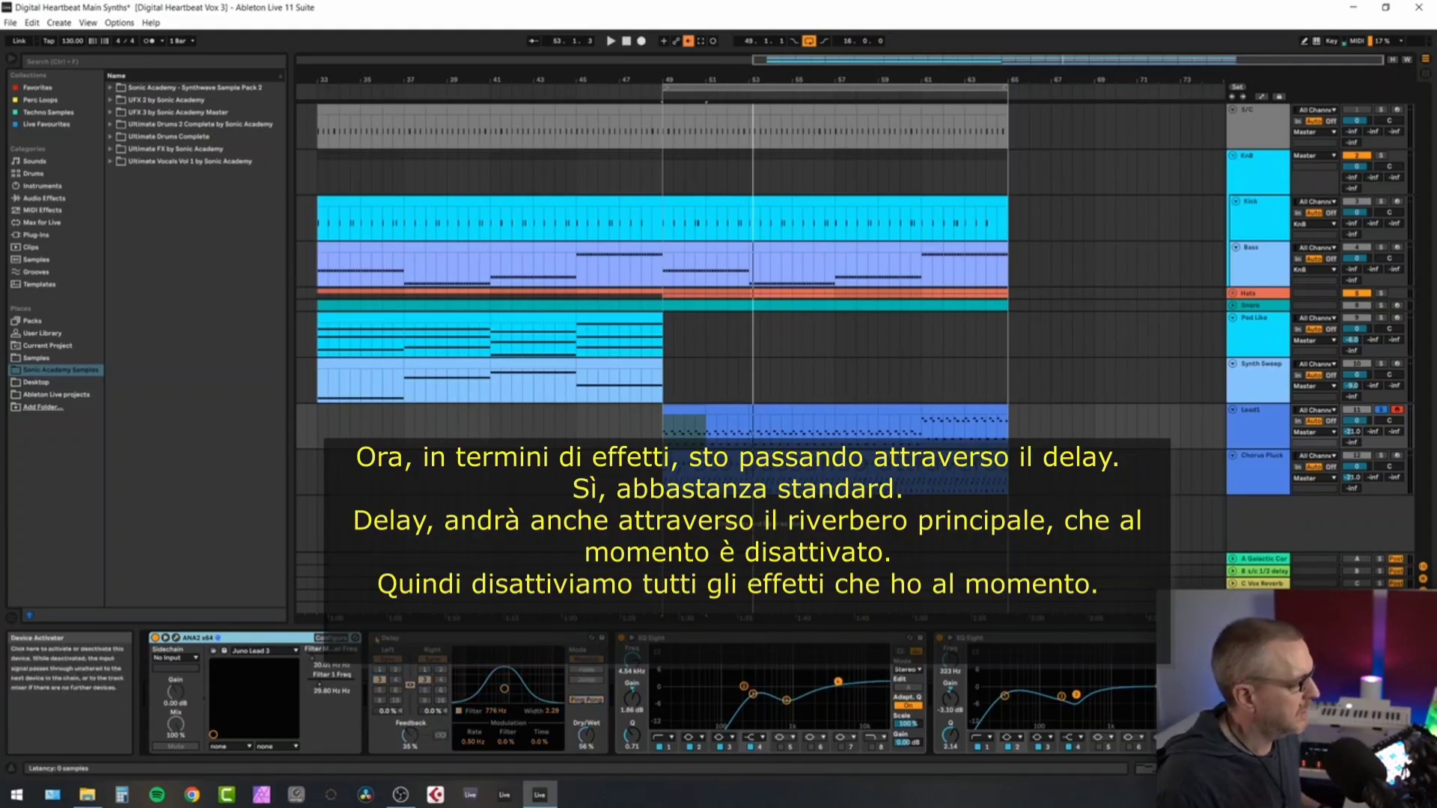
{"action": "left_click", "coordinate": [621, 638]}
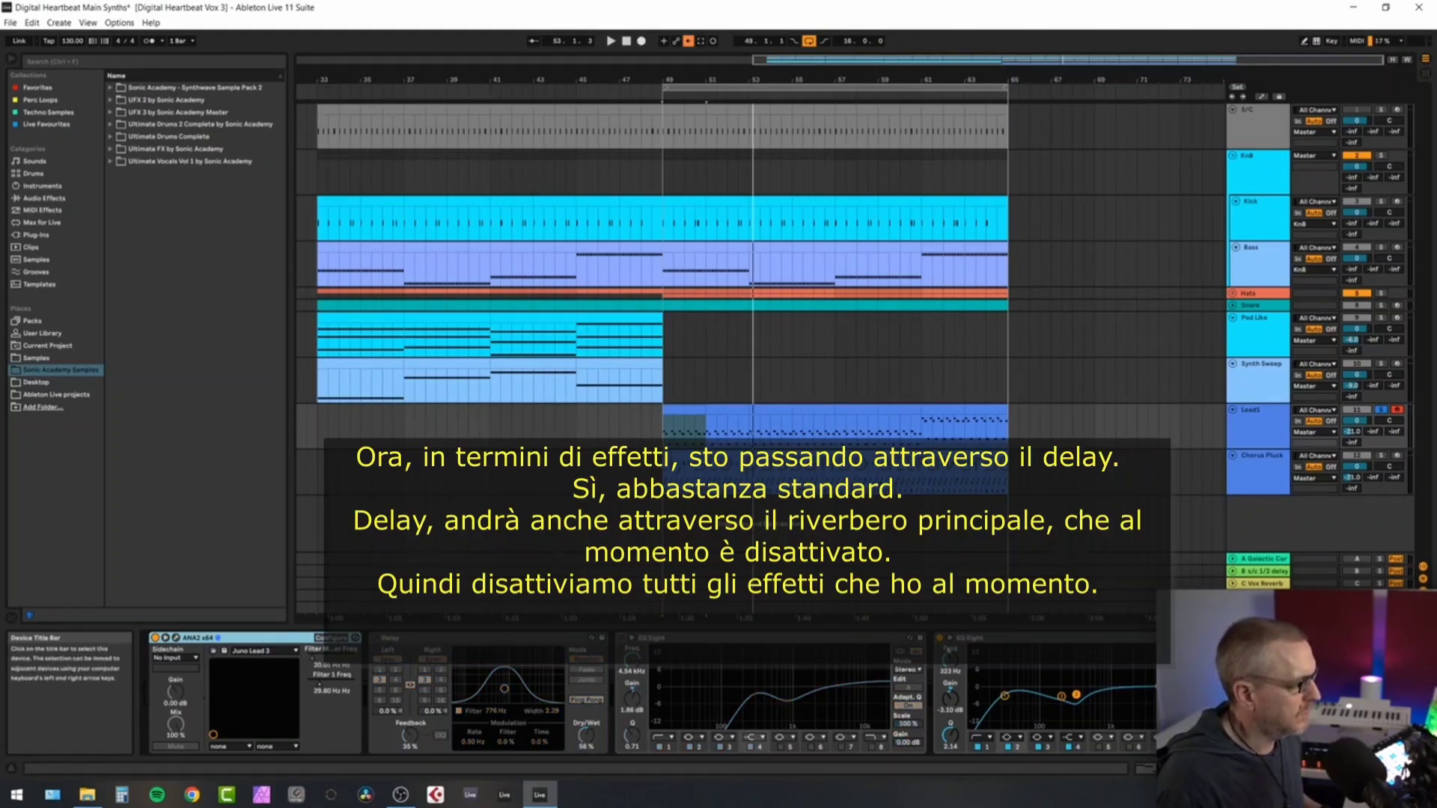
{"action": "left_click", "coordinate": [941, 638]}
{"action": "key", "text": "space"}
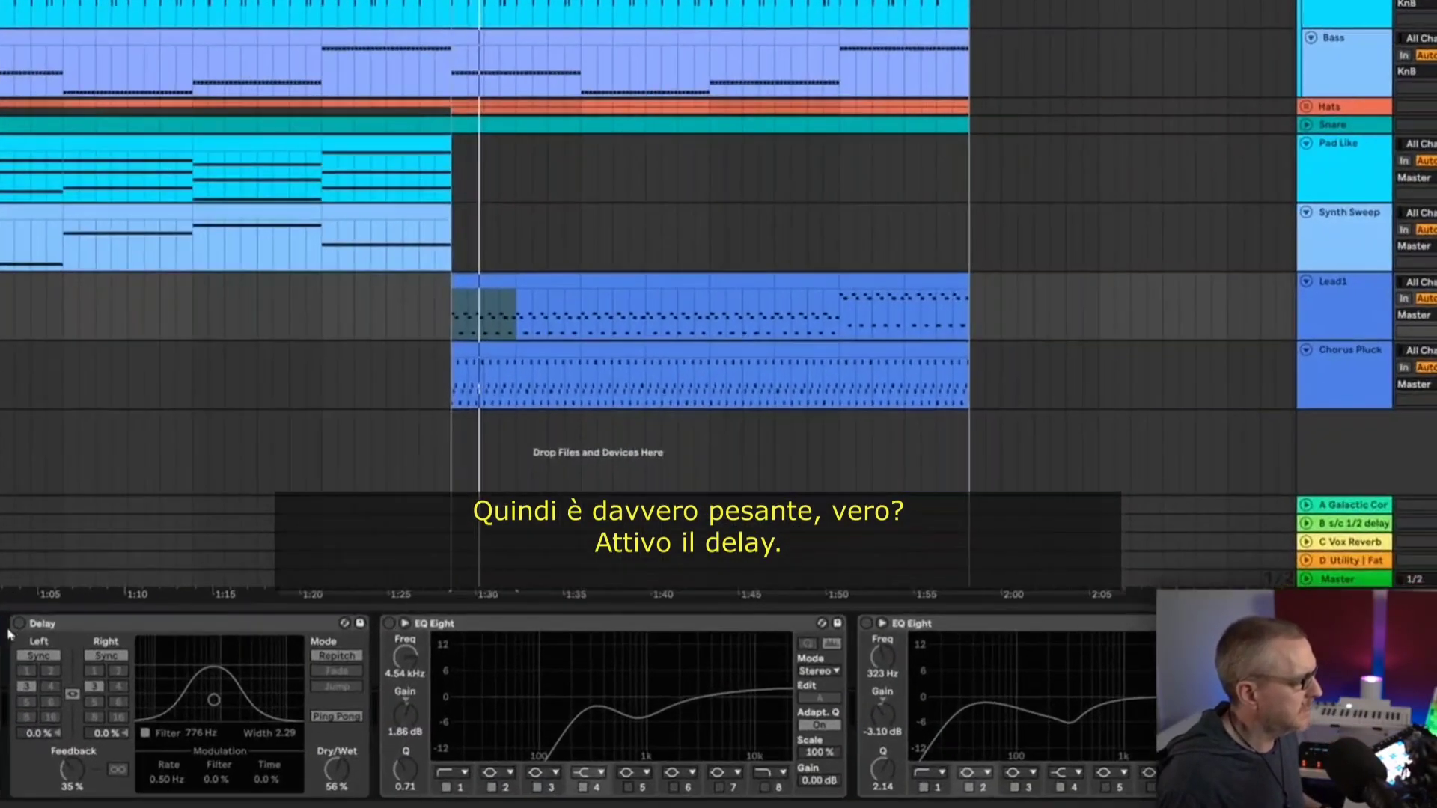
Step: Re-enable Lead1's Delay and first EQ Eight, and audition the EQ's 825 Hz band in isolation during playback
{"action": "left_click", "coordinate": [339, 636]}
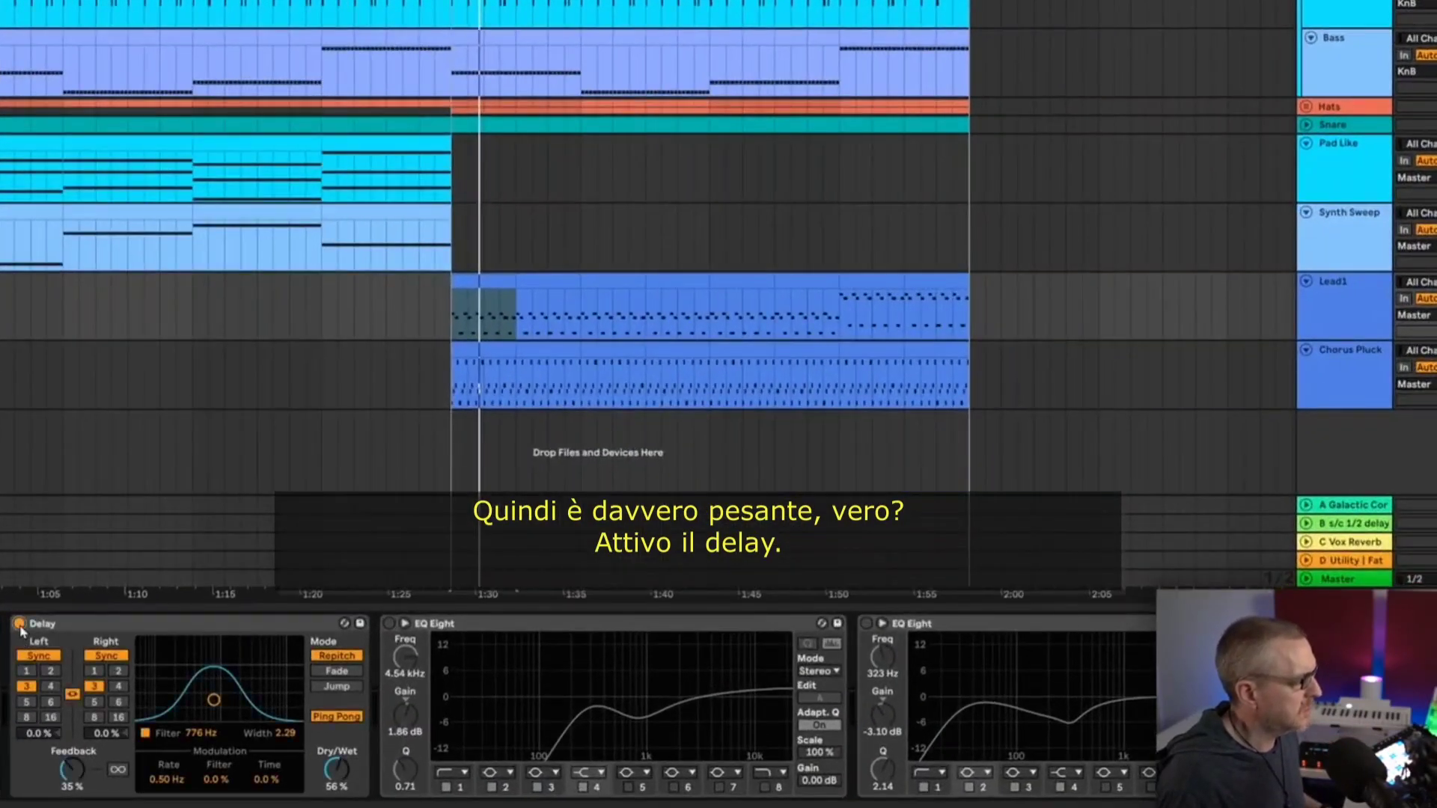
{"action": "left_click", "coordinate": [389, 624]}
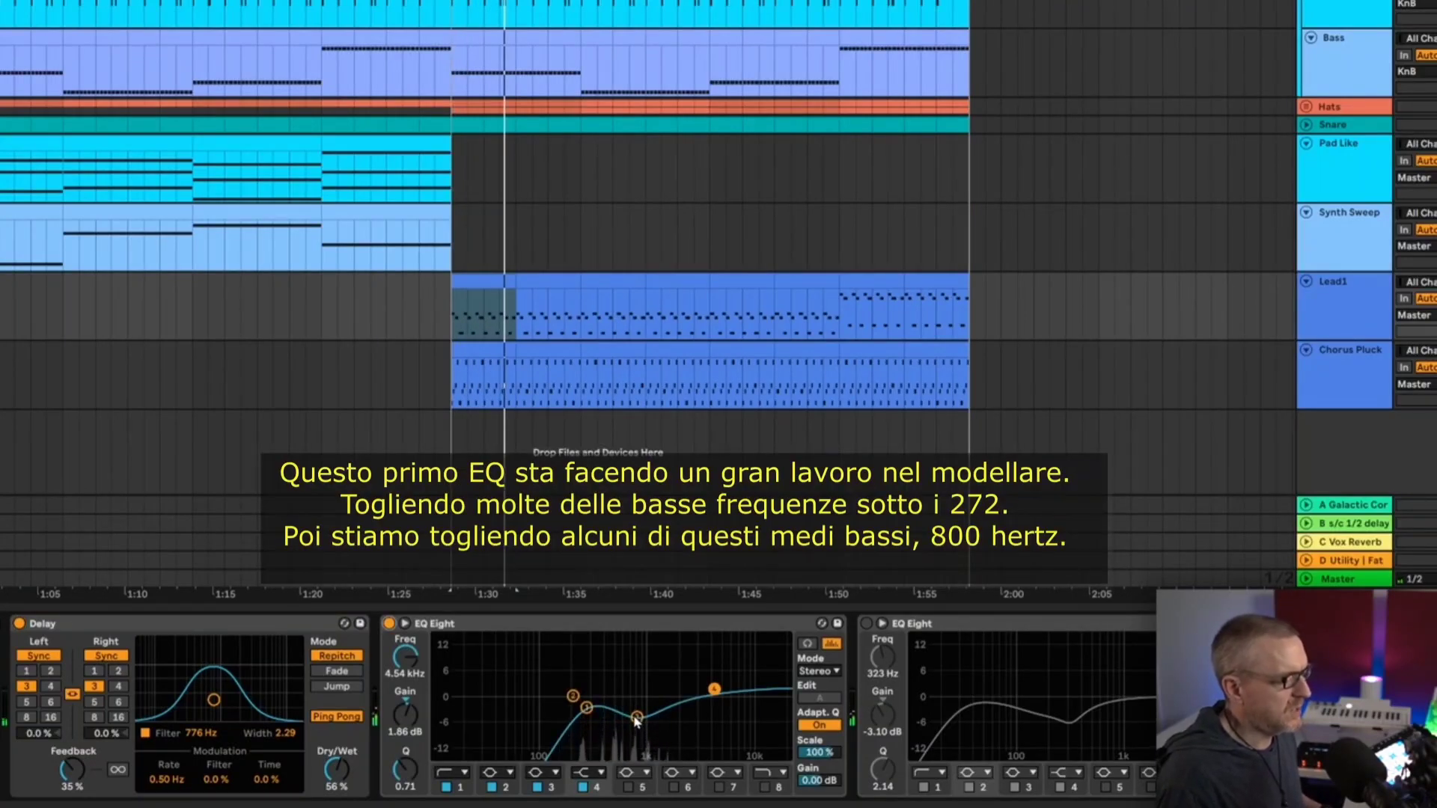
{"action": "left_click", "coordinate": [587, 708]}
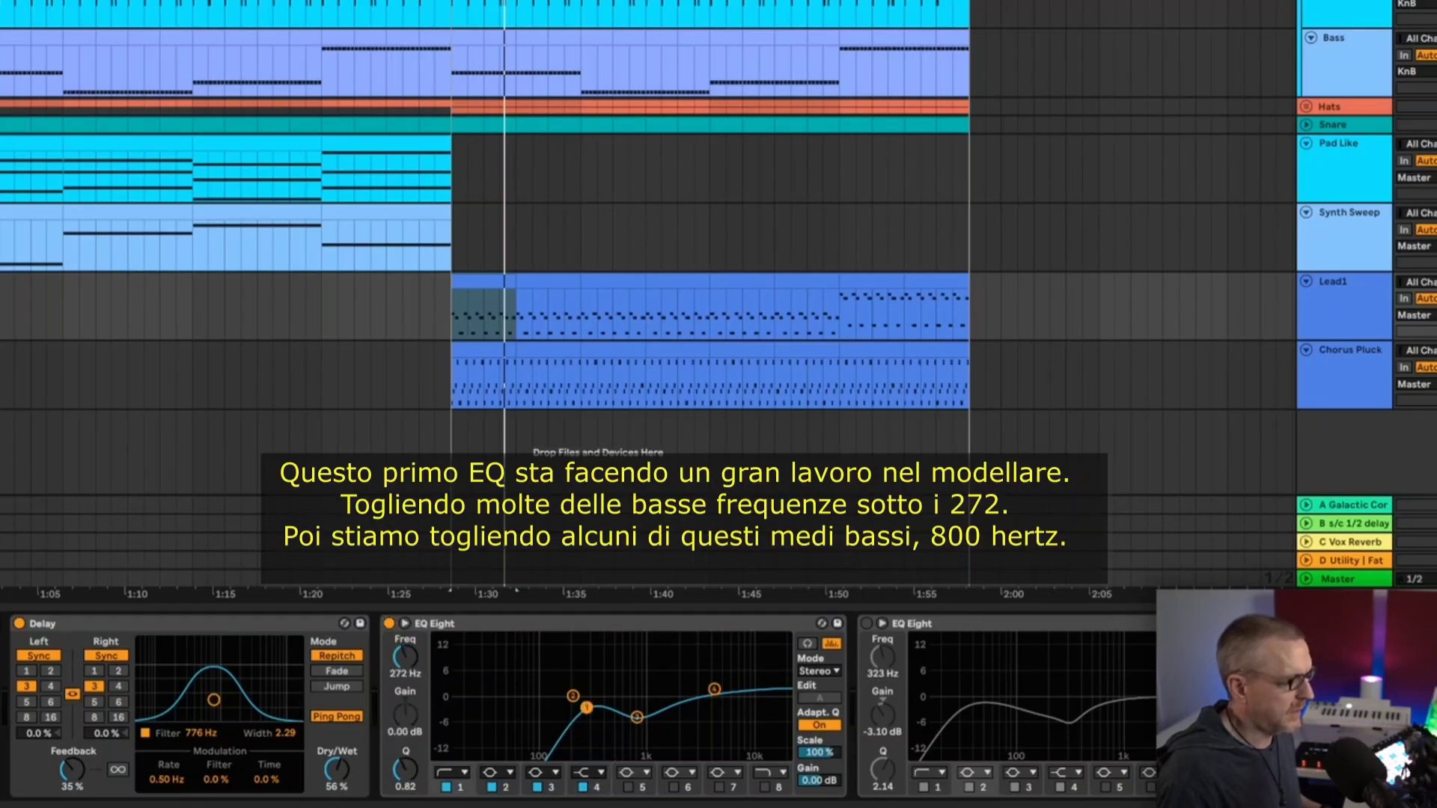
{"action": "left_click", "coordinate": [635, 718]}
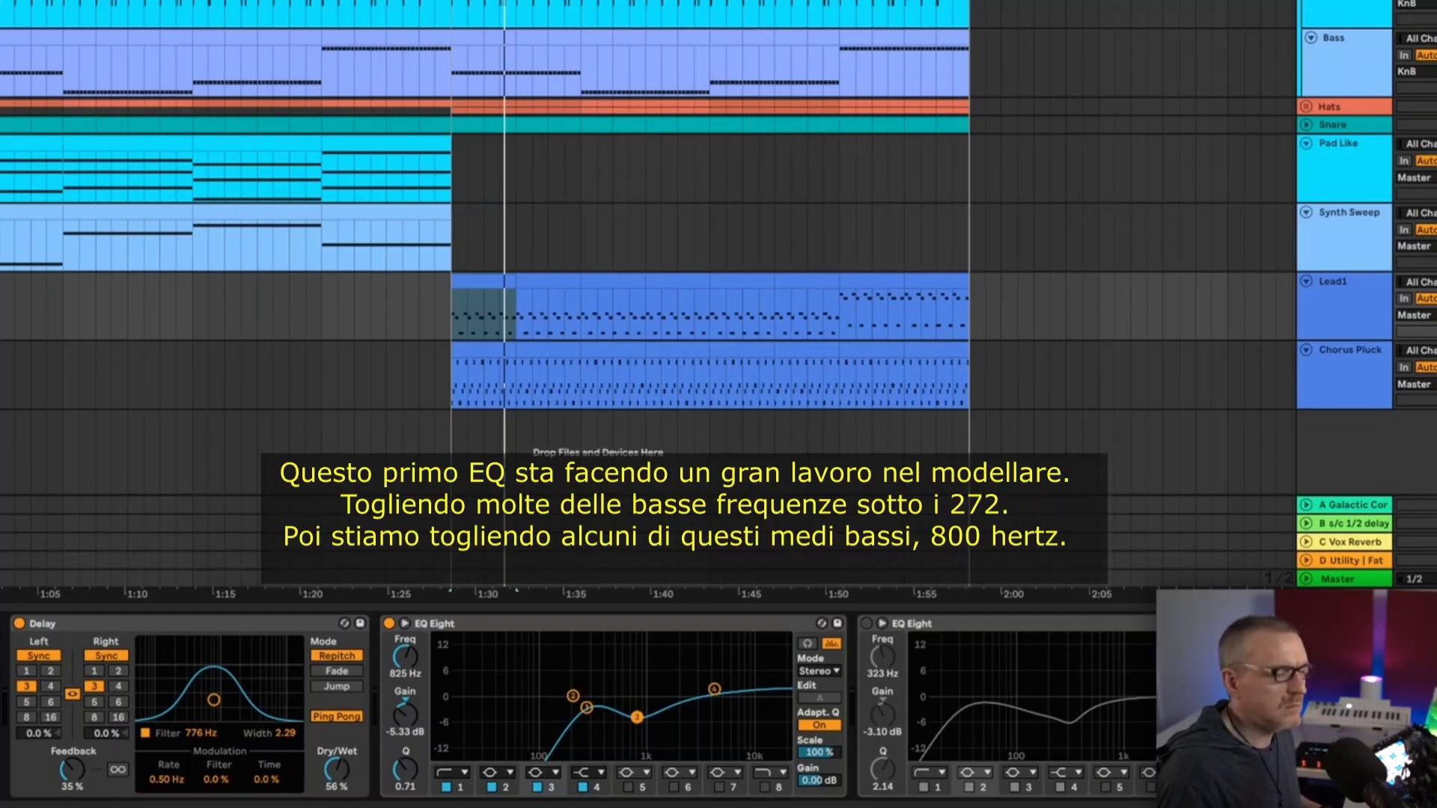
{"action": "key", "text": "space"}
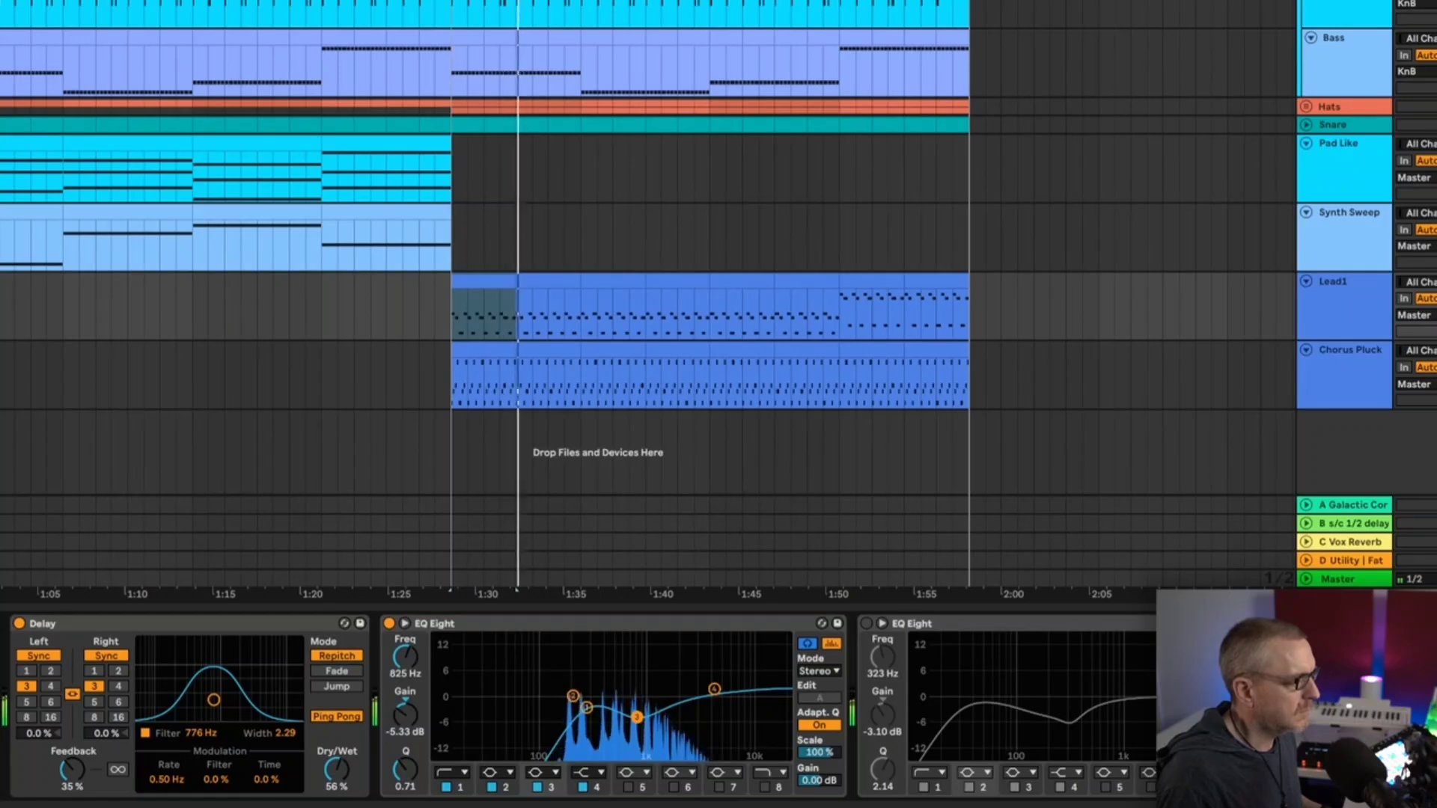
{"action": "left_click", "coordinate": [805, 646]}
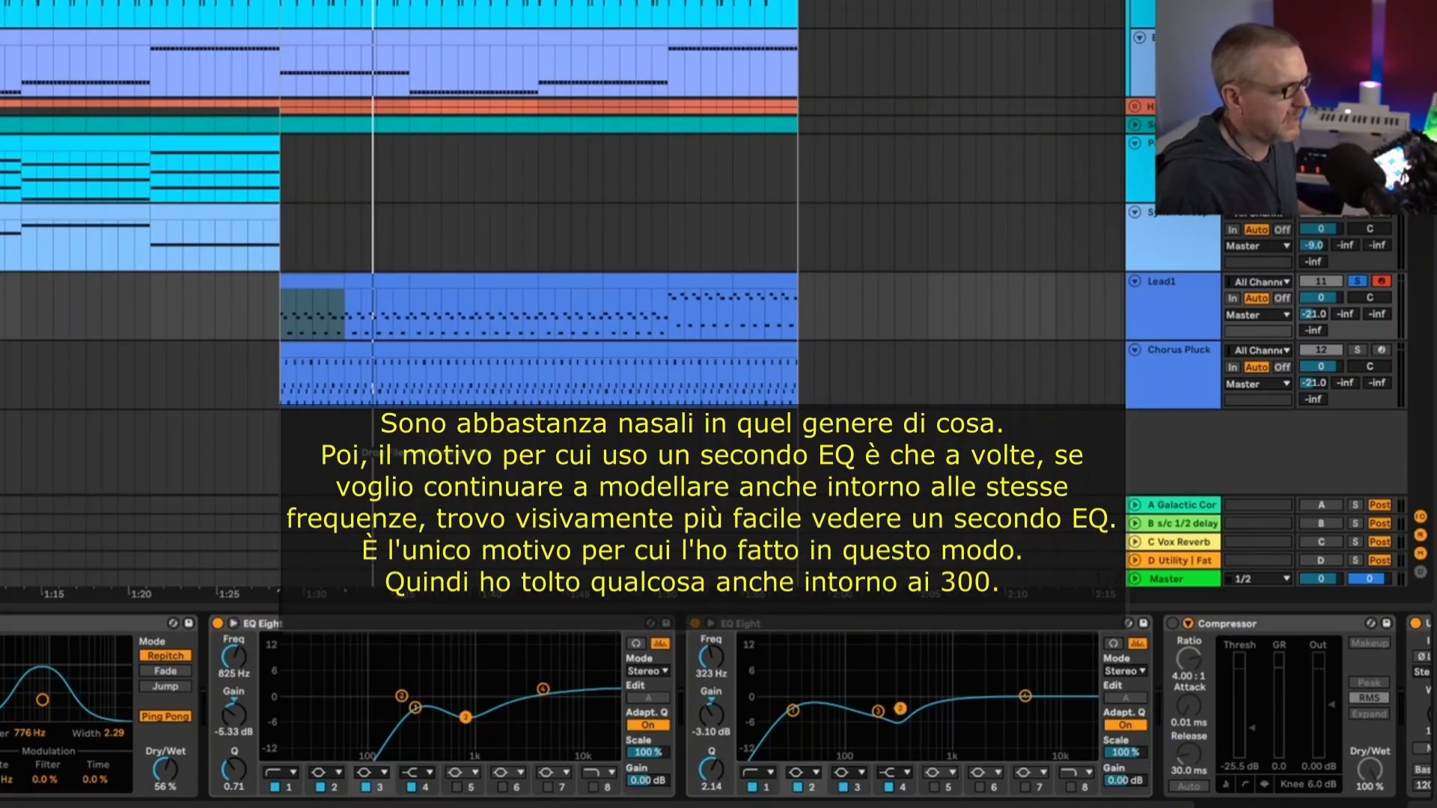
Step: Play Lead1 through its second EQ Eight and switch the Compressor back on
{"action": "key", "text": "space"}
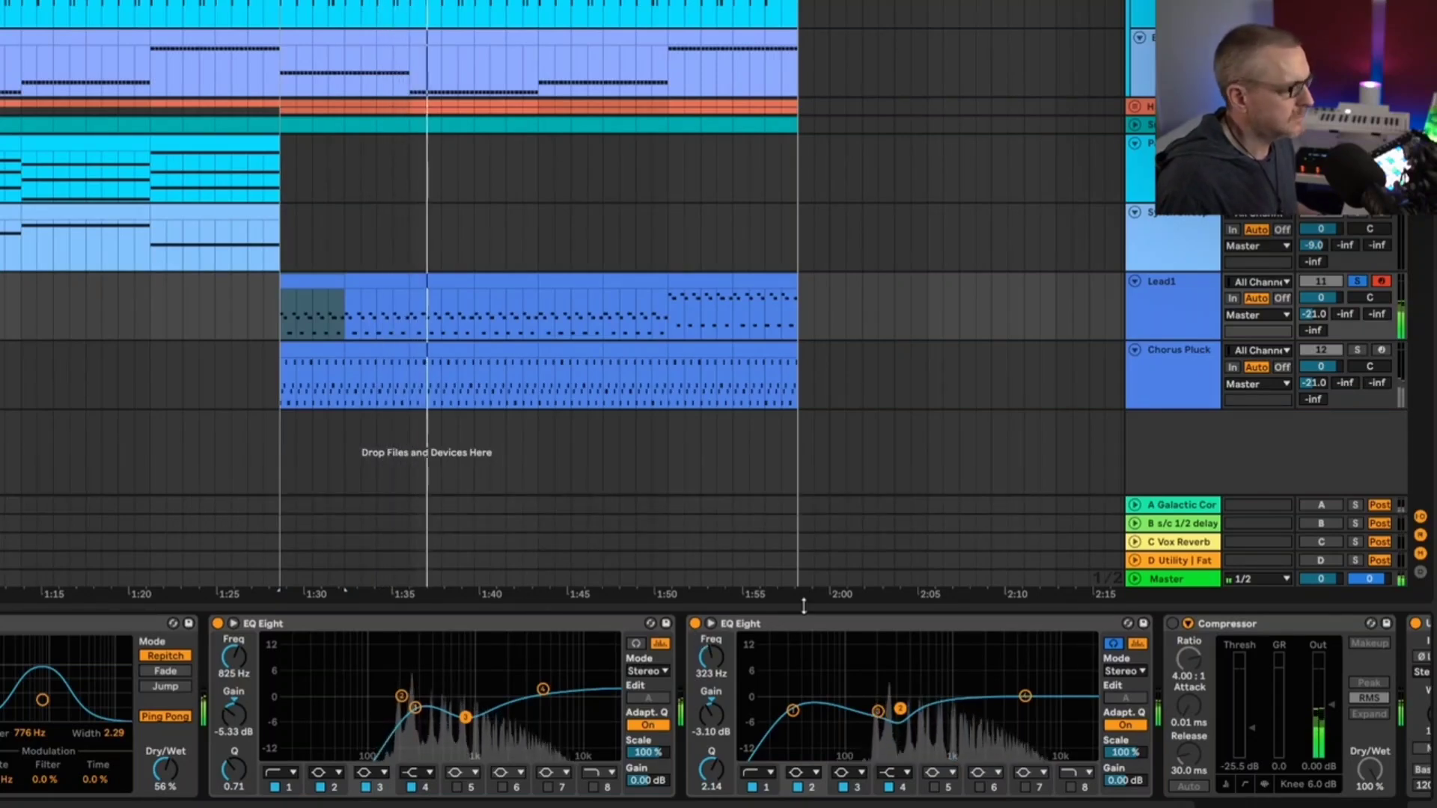
{"action": "left_click", "coordinate": [1172, 624]}
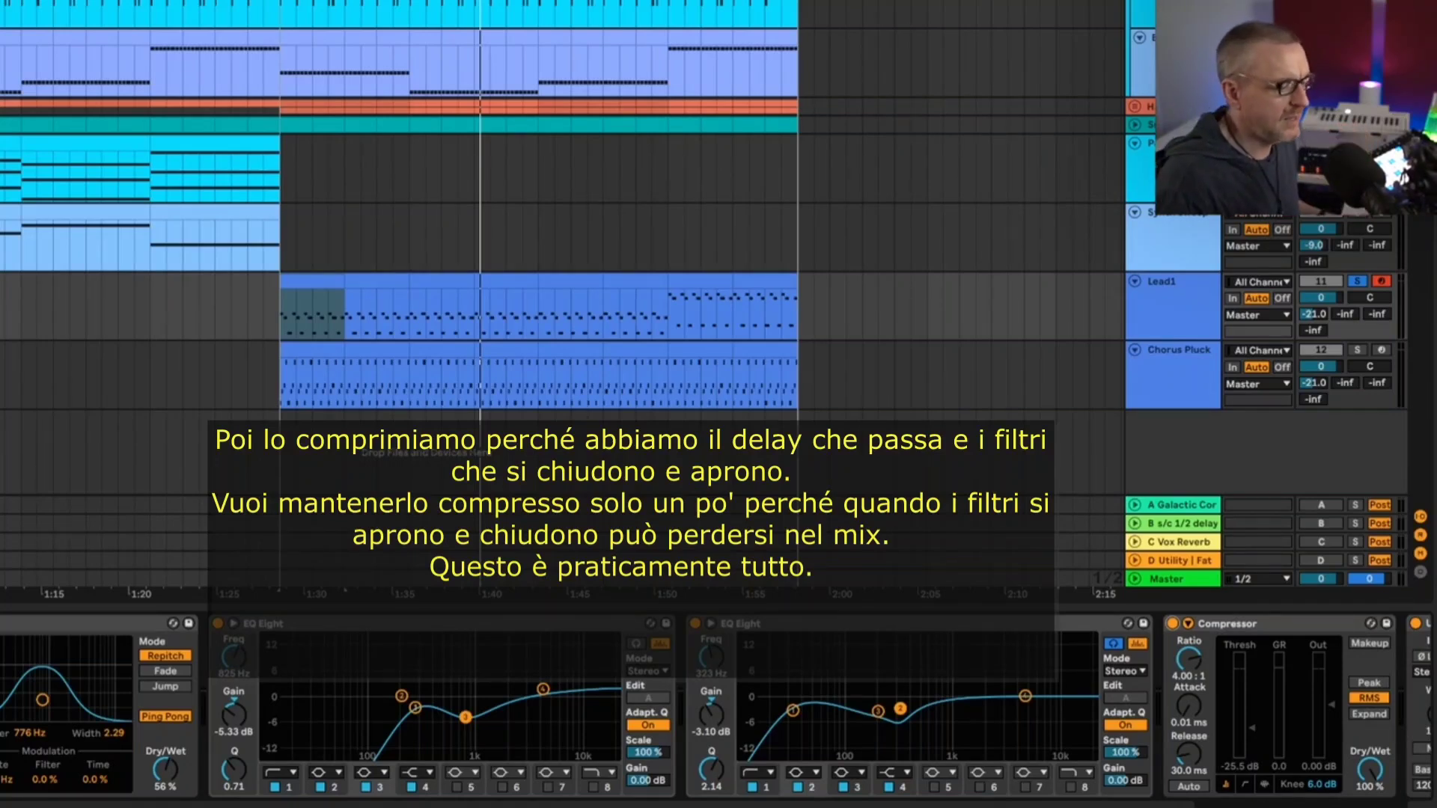
{"action": "scroll", "coordinate": [718, 707], "scroll_direction": "right", "scroll_amount": 3}
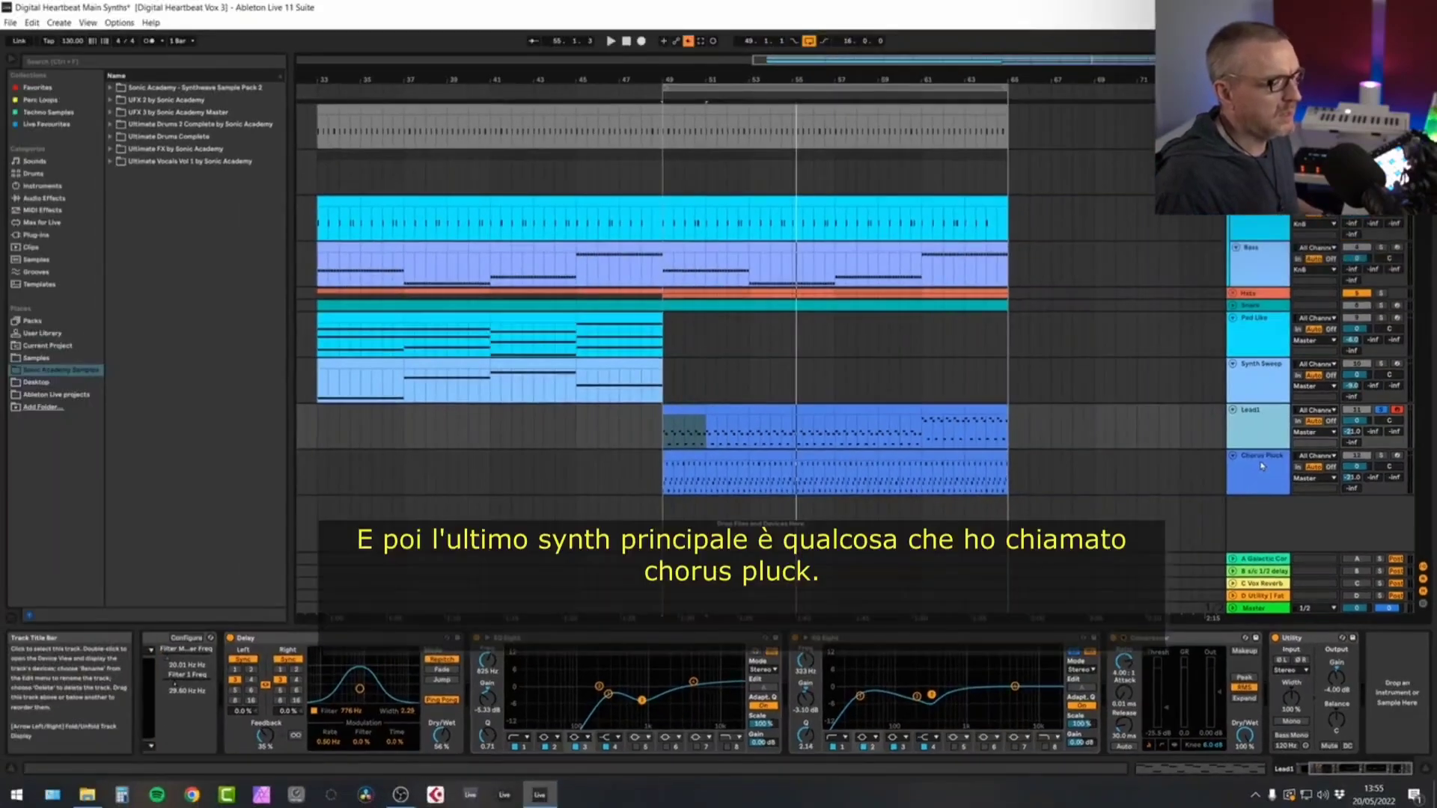
Step: Solo the Chorus Pluck track in place of Lead1 and play its clip from bar 49
{"action": "left_click", "coordinate": [1178, 365]}
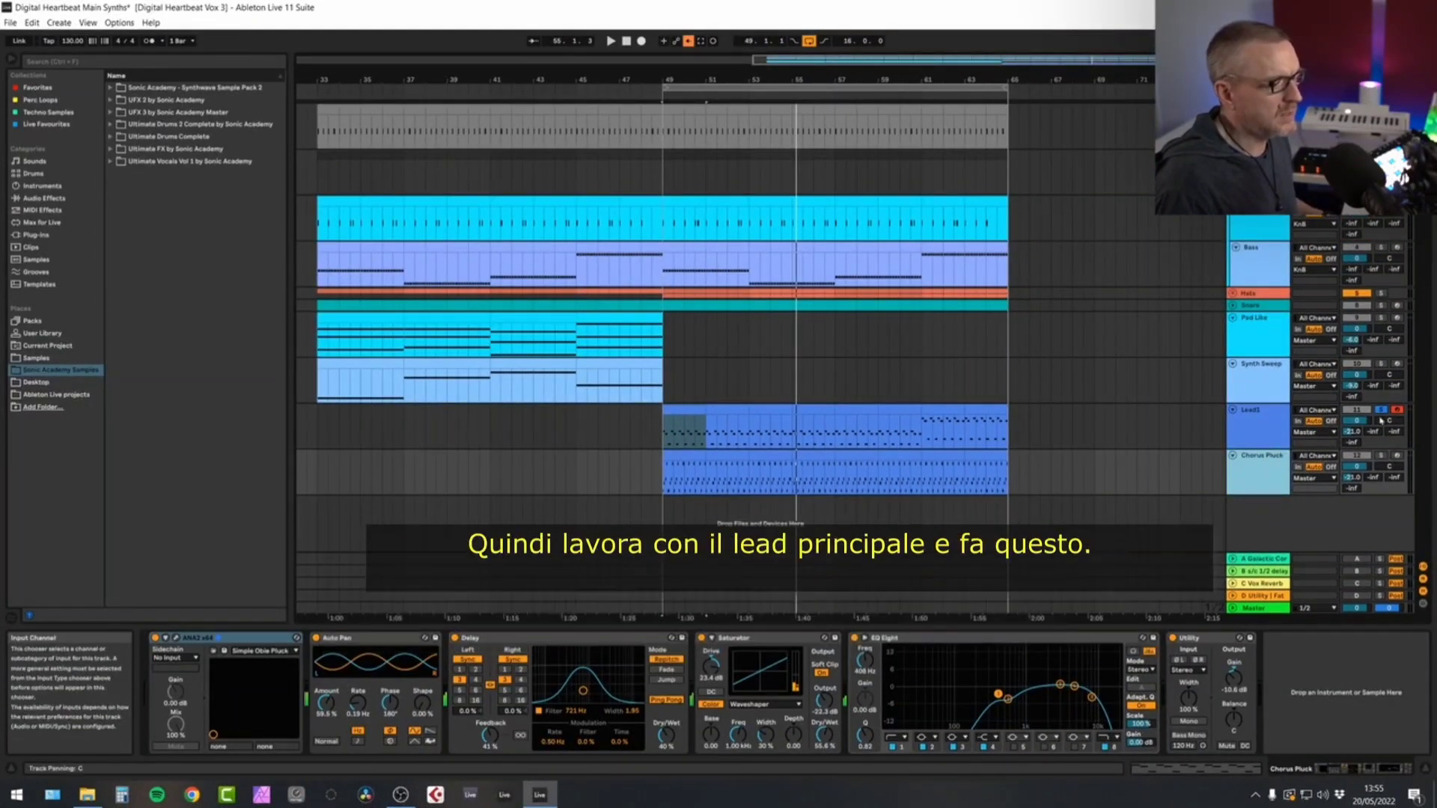
{"action": "left_click", "coordinate": [1380, 456]}
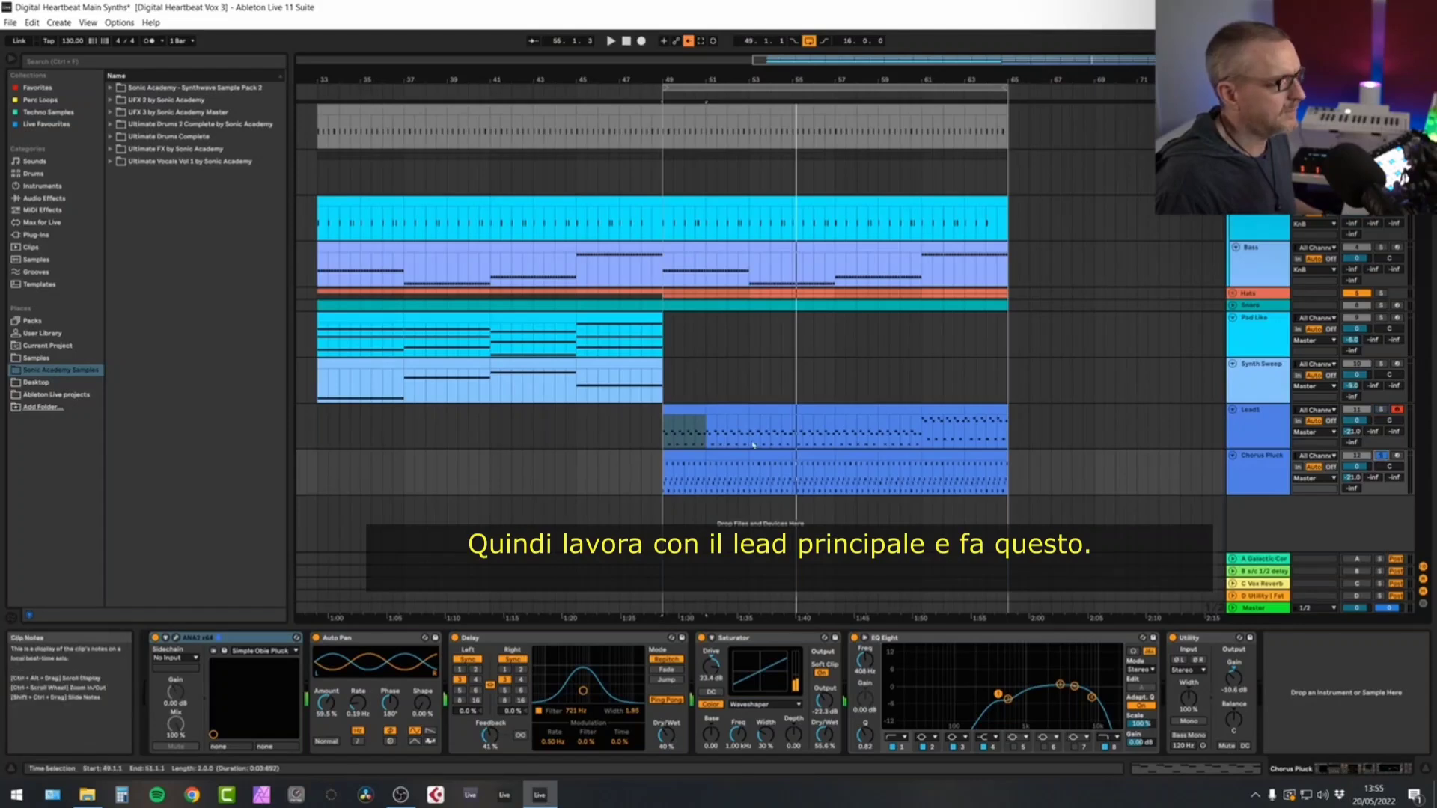
{"action": "key", "text": "Down"}
{"action": "key", "text": "space"}
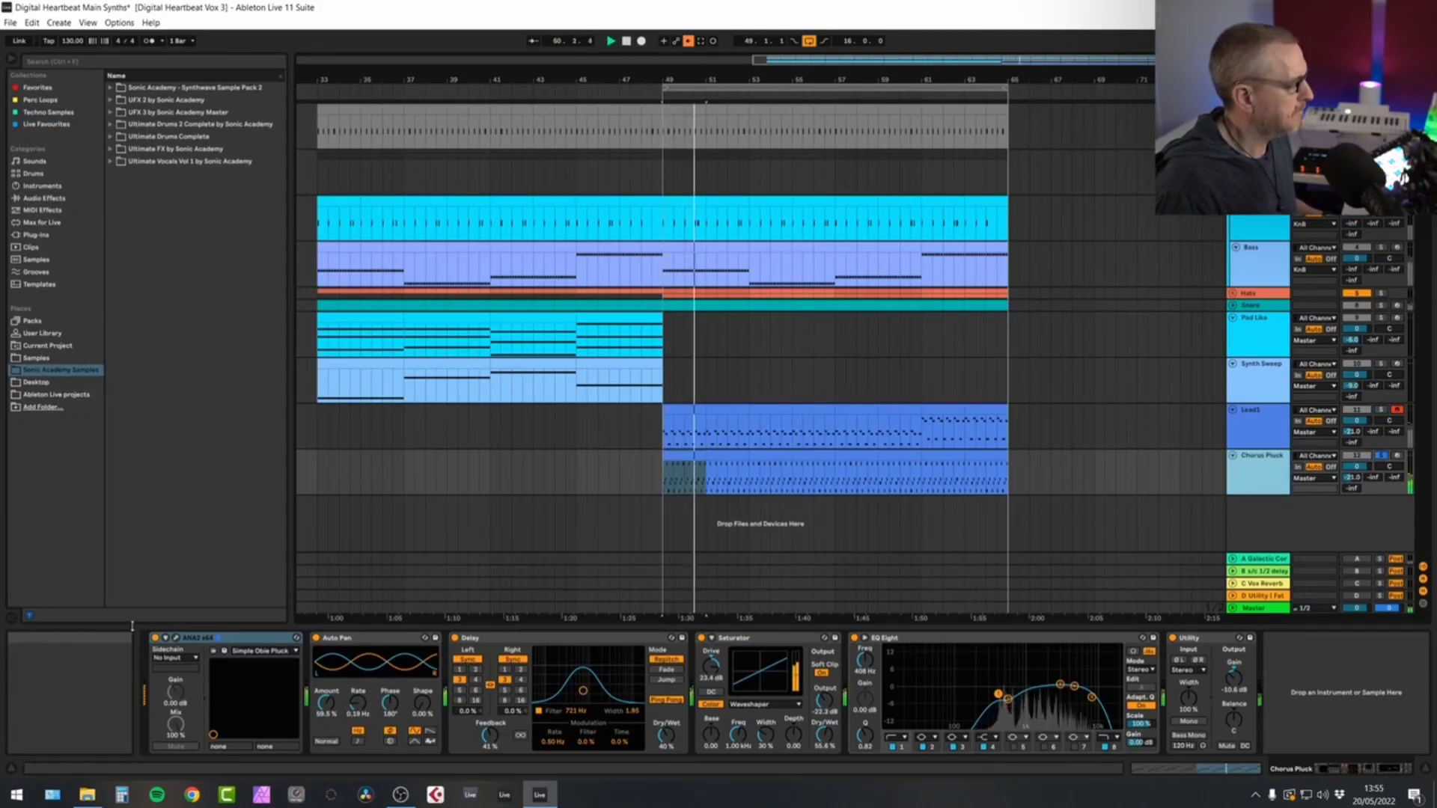
Step: Examine the oscillator mix of Chorus Pluck's ANA2 patch, then close the synth and stop playback
{"action": "left_click", "coordinate": [177, 638]}
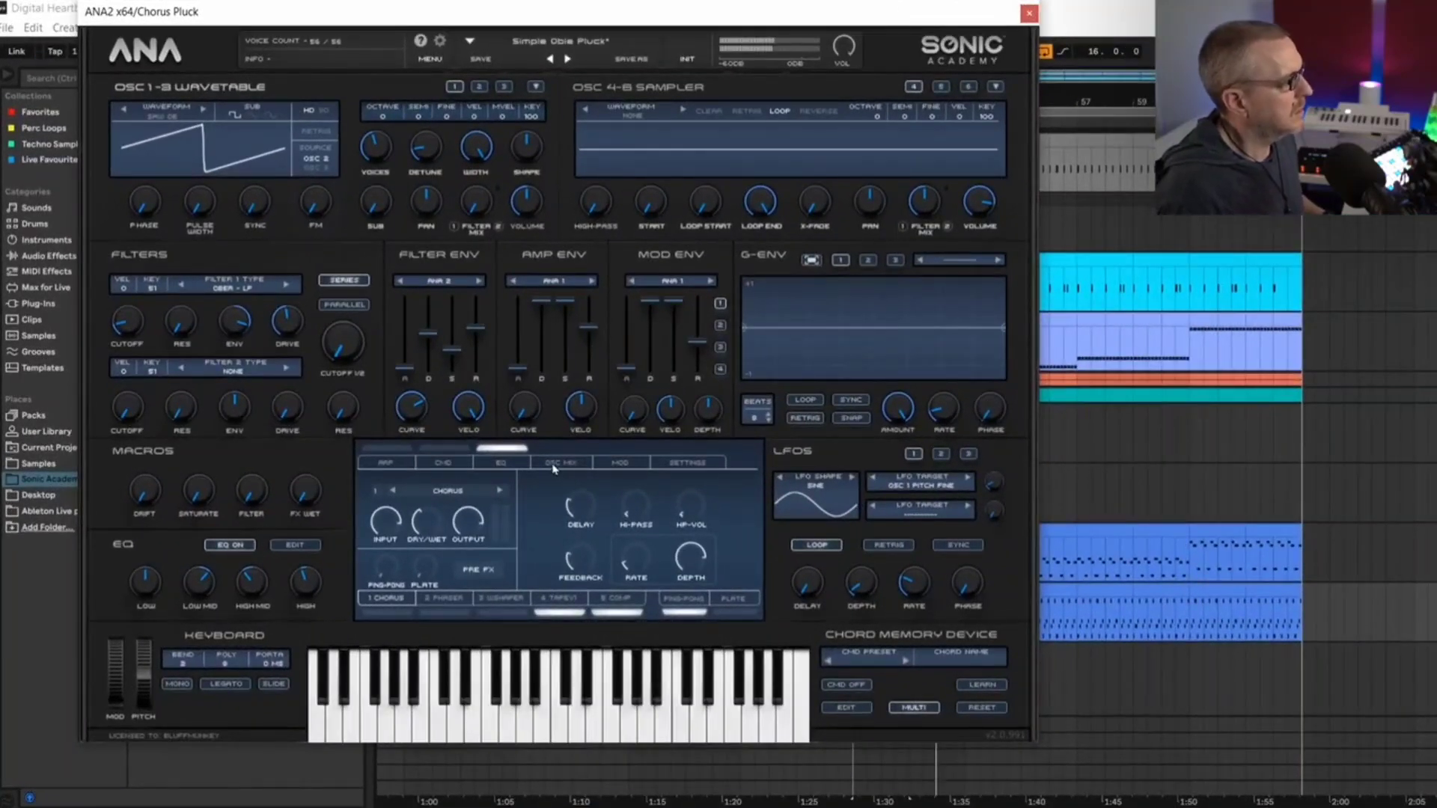
{"action": "left_click", "coordinate": [554, 464]}
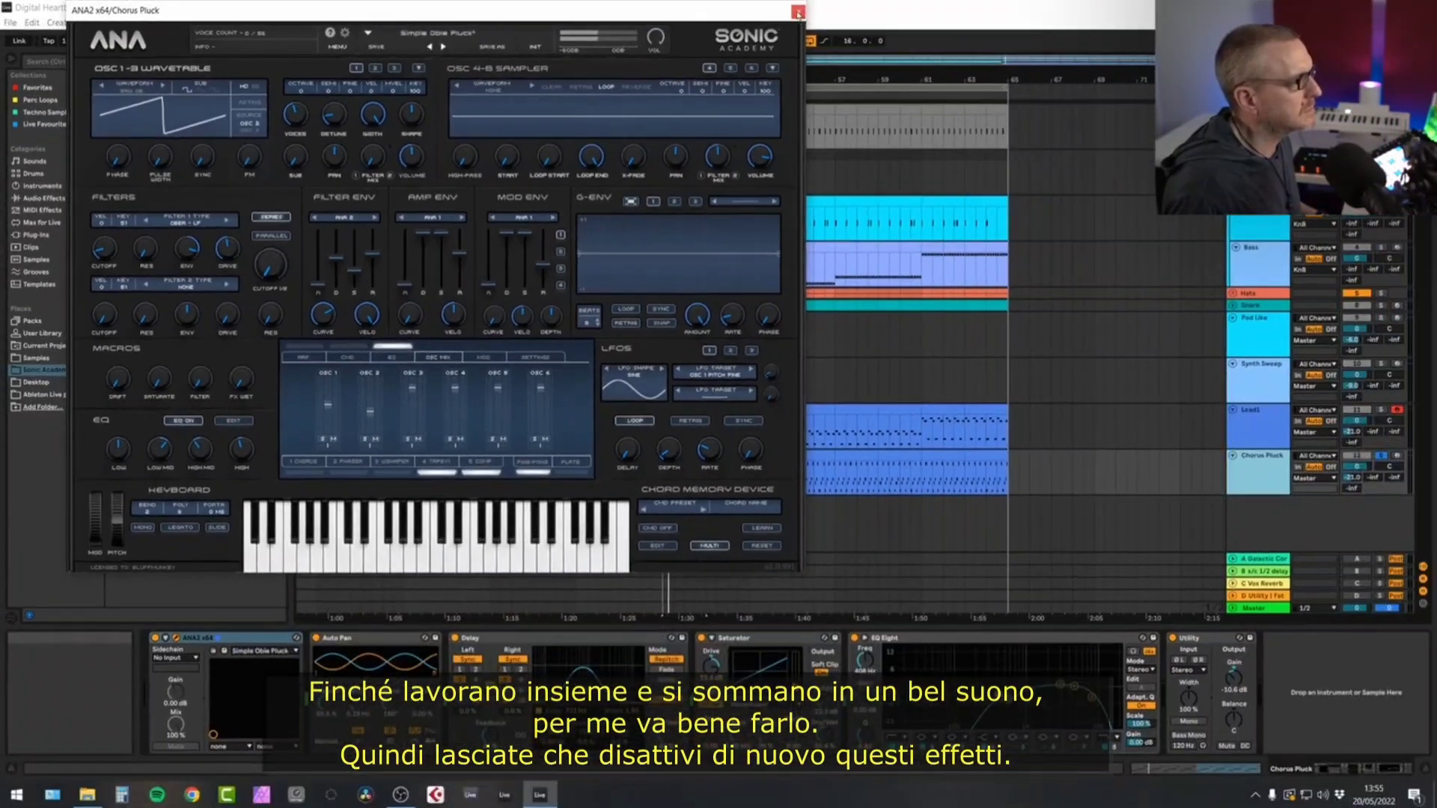
{"action": "left_click", "coordinate": [1029, 14]}
{"action": "key", "text": "space"}
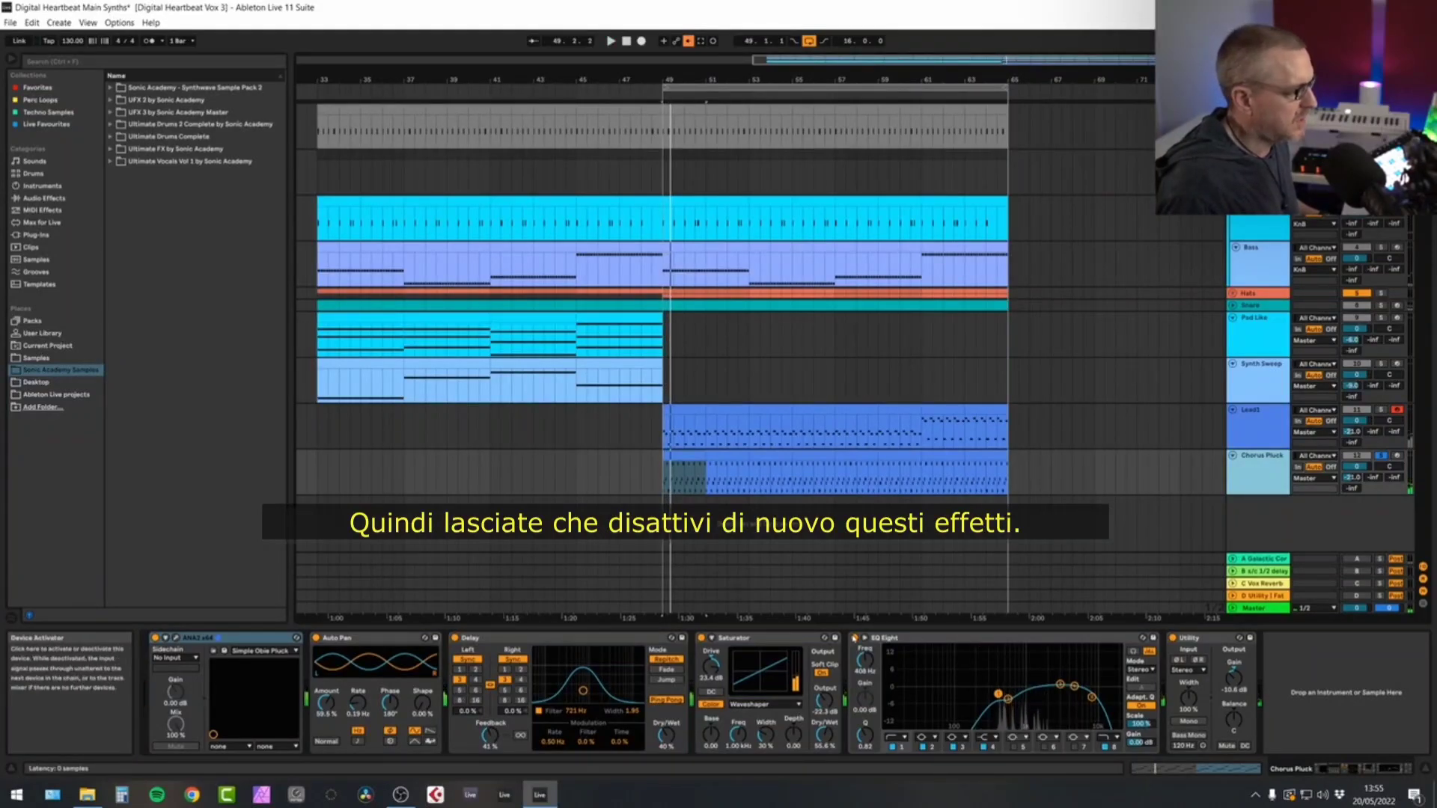
Step: Bypass the EQ Eight, Saturator and Delay on Chorus Pluck, and select its Auto Pan device
{"action": "left_click", "coordinate": [853, 637]}
{"action": "left_click", "coordinate": [702, 638]}
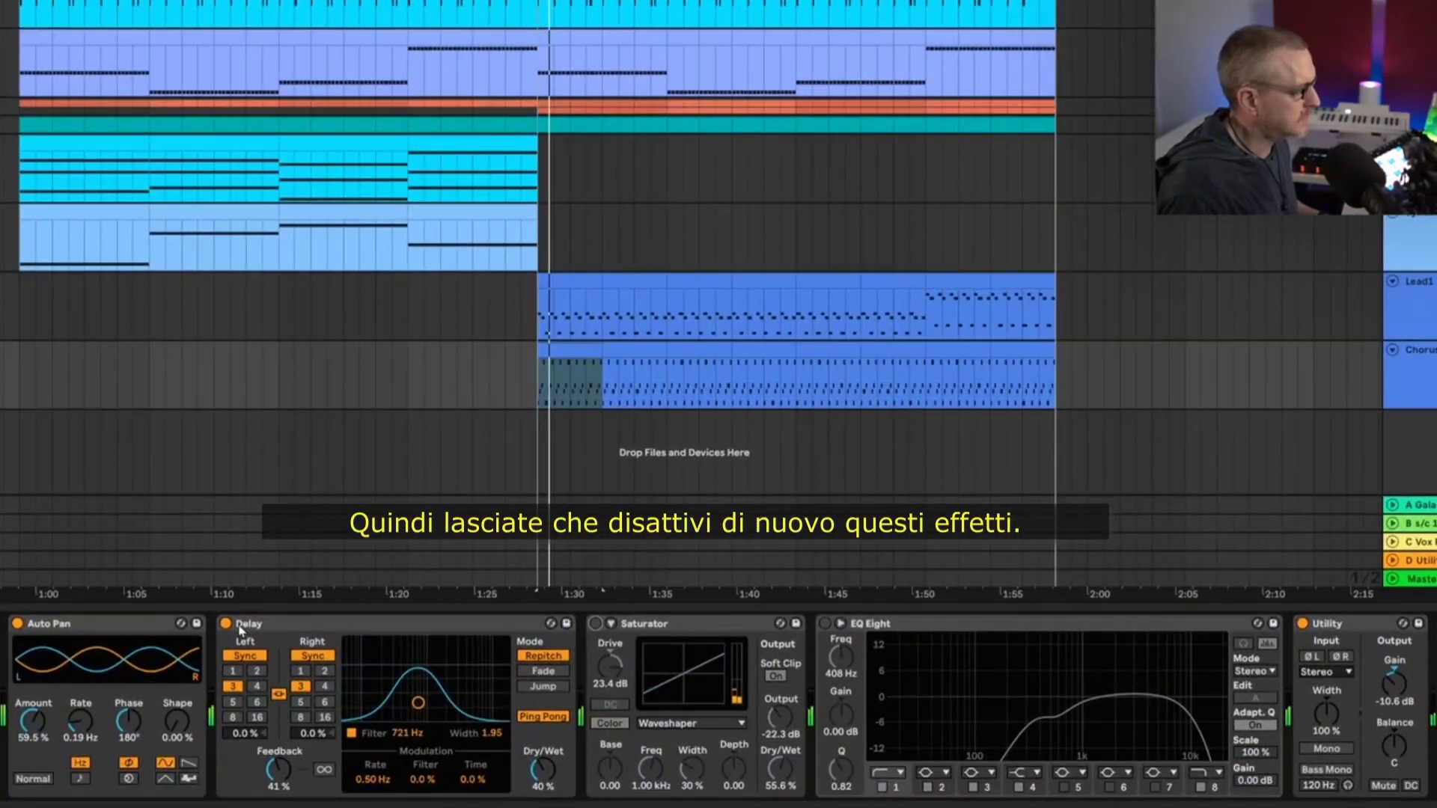
{"action": "left_click", "coordinate": [226, 623]}
{"action": "left_click", "coordinate": [92, 629]}
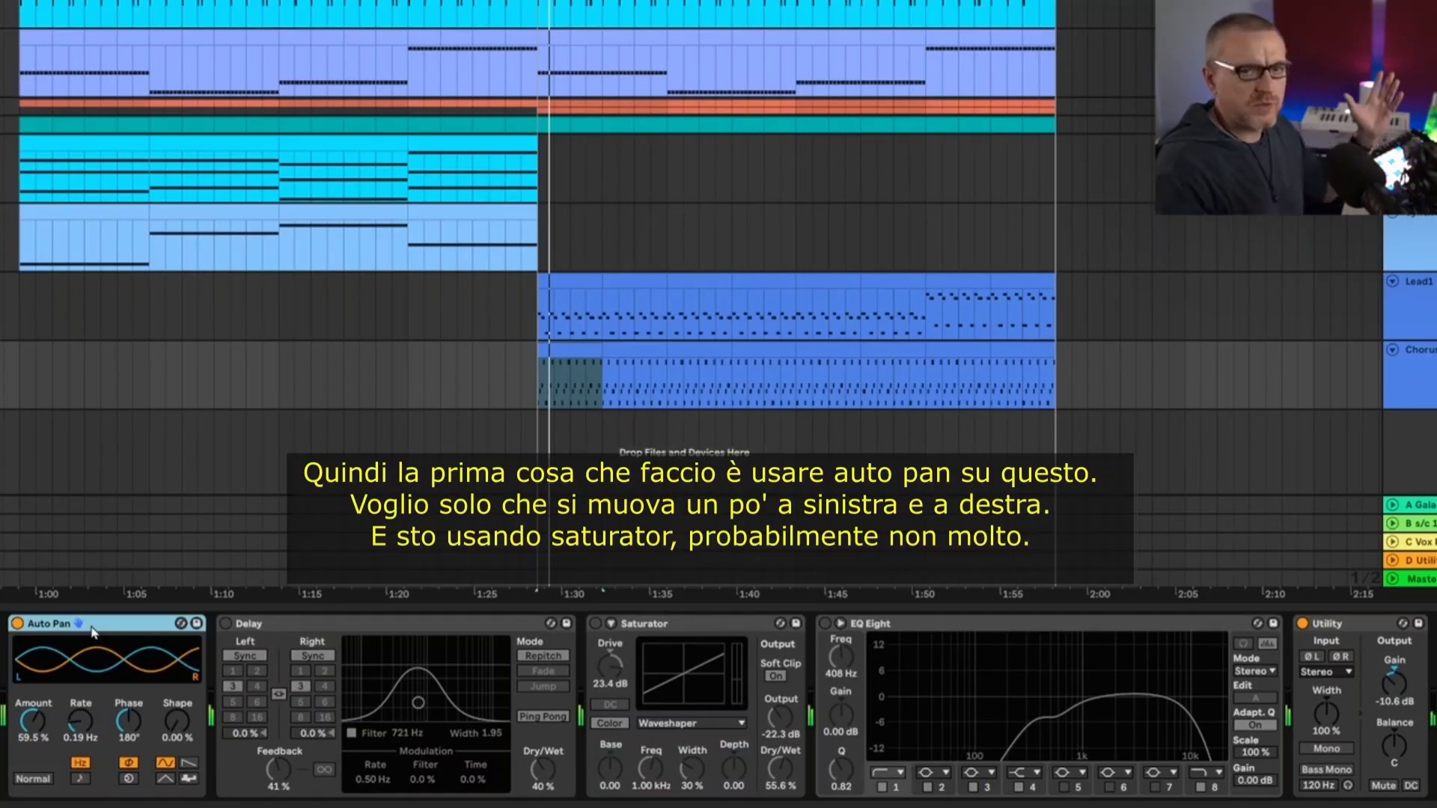
Step: Compare Chorus Pluck with the Auto Pan bypassed and active, then switch its Delay back on
{"action": "left_click", "coordinate": [18, 625]}
{"action": "left_click", "coordinate": [18, 624]}
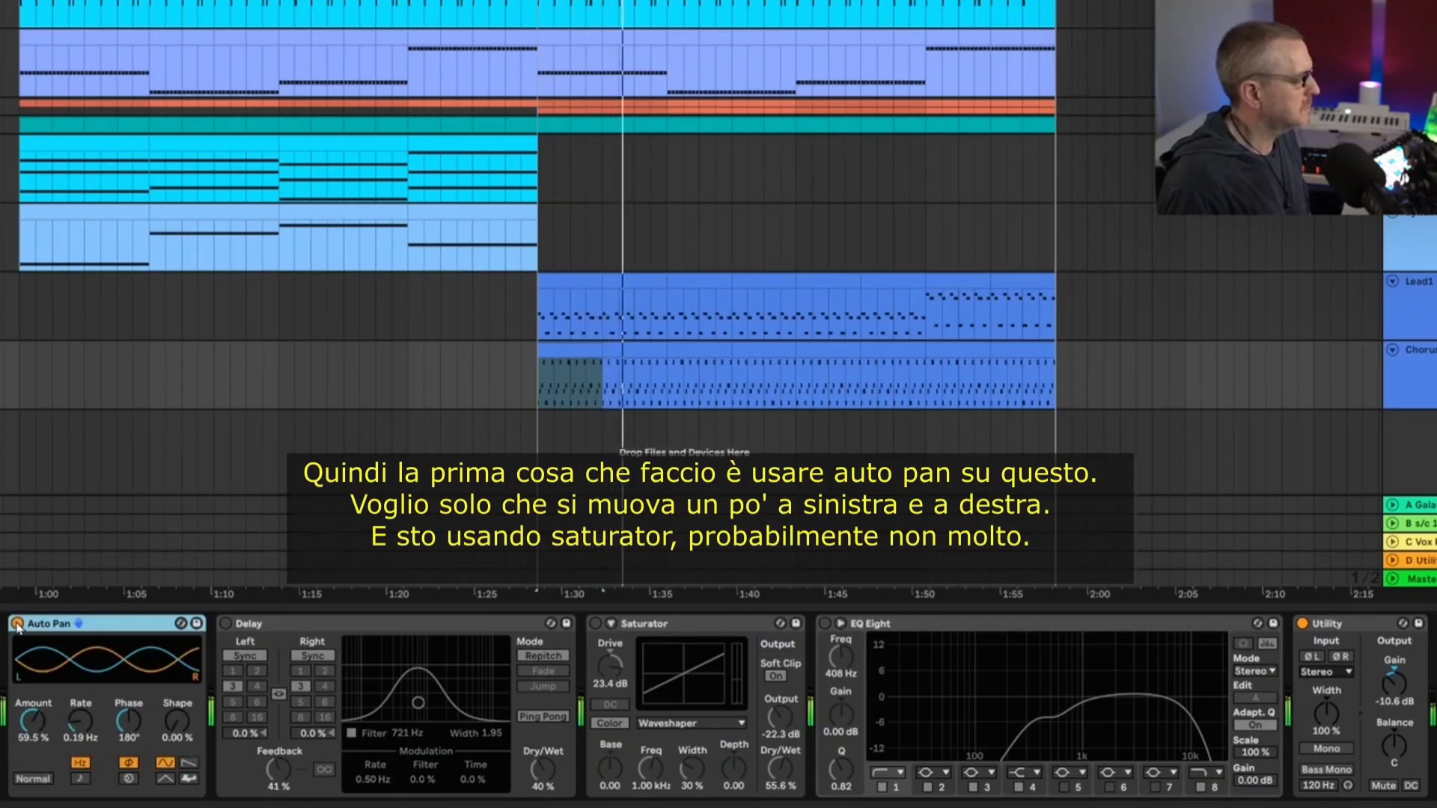
{"action": "left_click", "coordinate": [225, 624]}
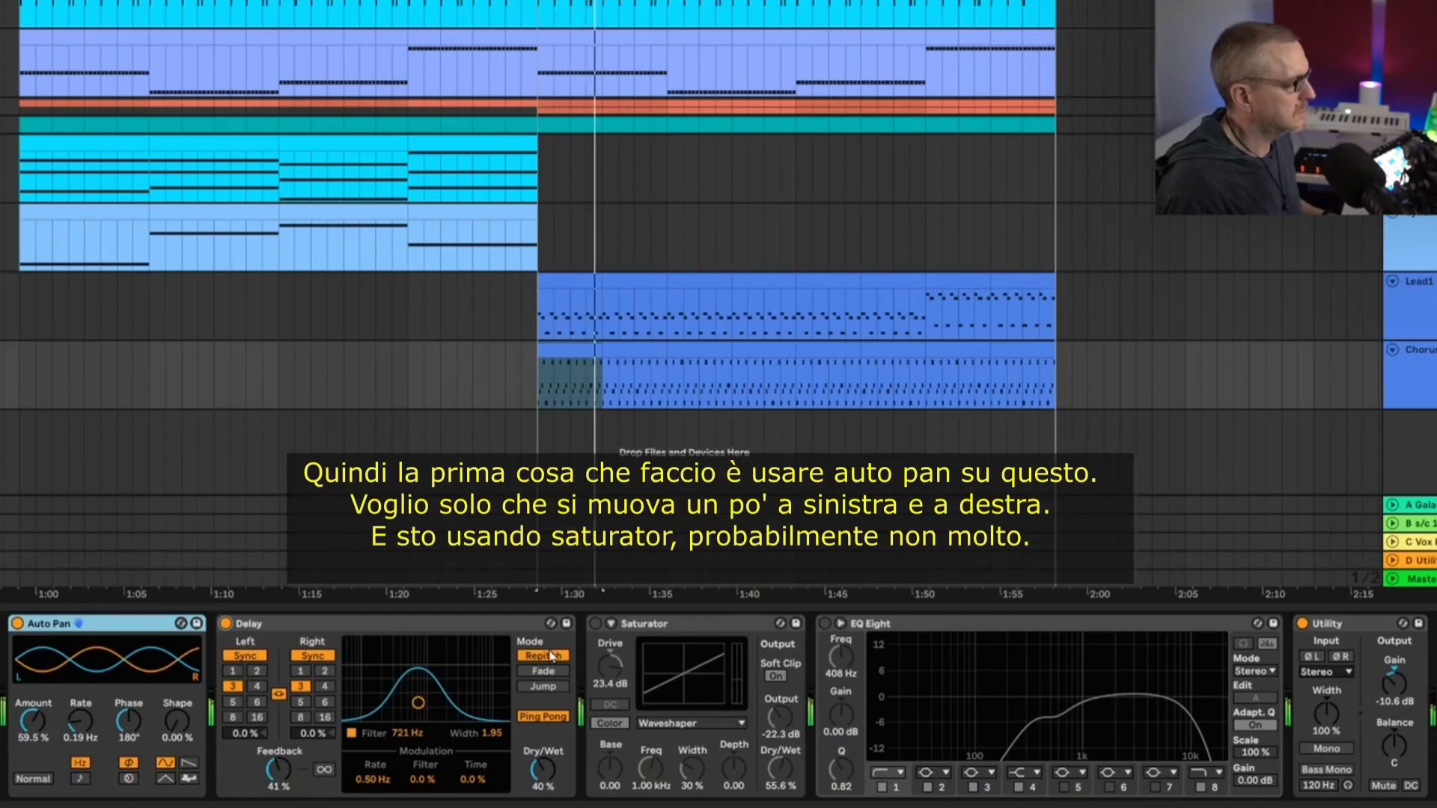
Step: Switch the Saturator on Chorus Pluck back on and compare the playing sound with it bypassed and active
{"action": "left_click", "coordinate": [596, 626]}
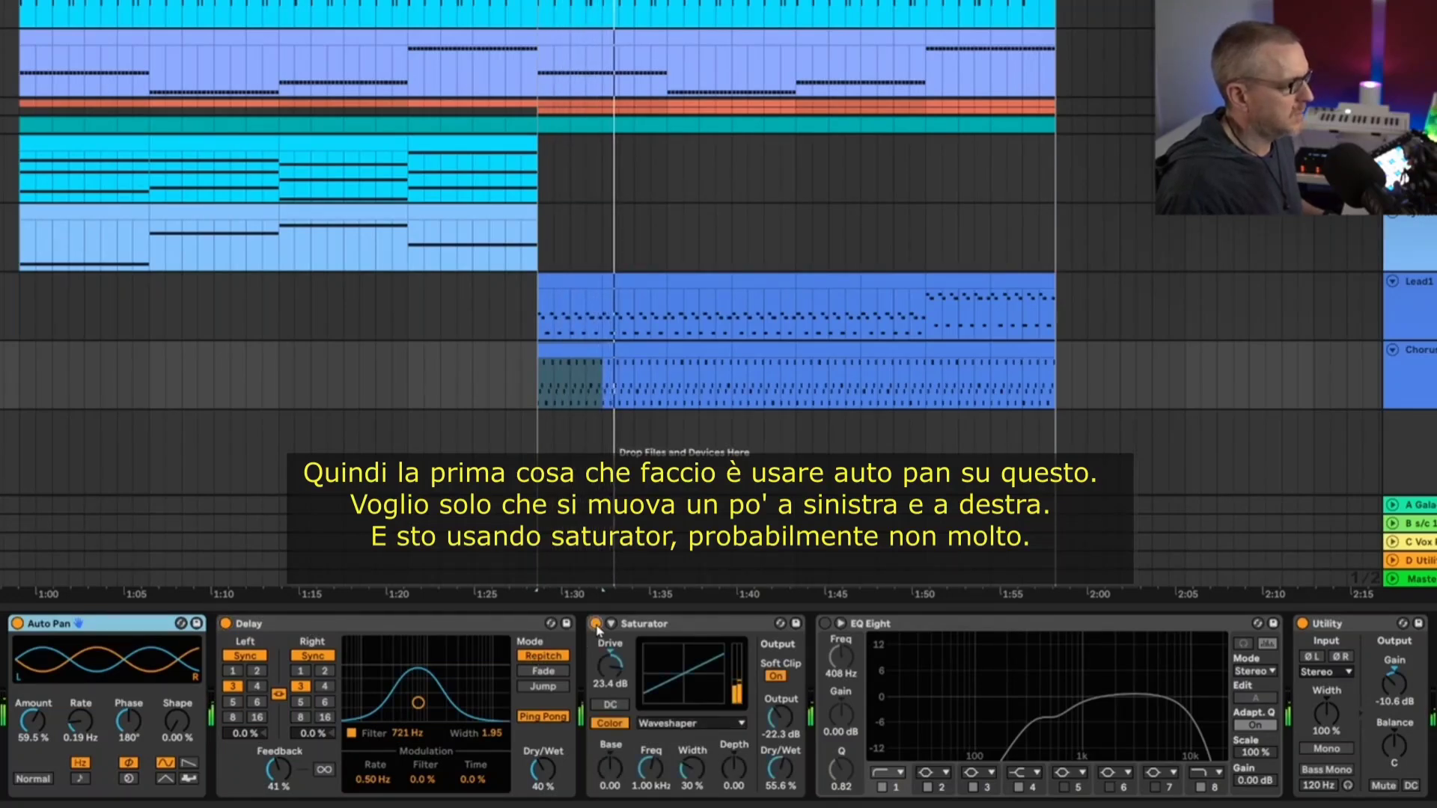
{"action": "key", "text": "space"}
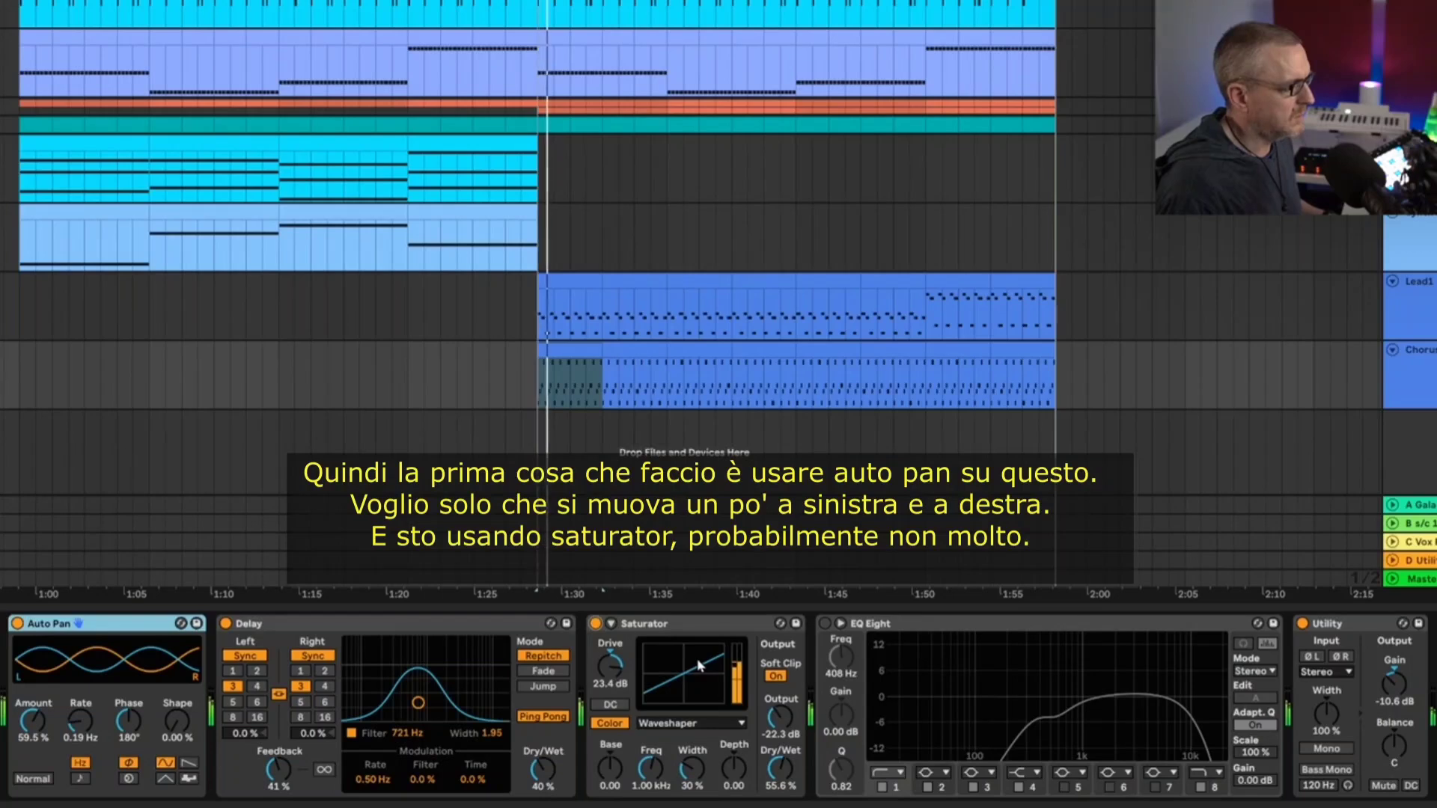
{"action": "left_click", "coordinate": [596, 624]}
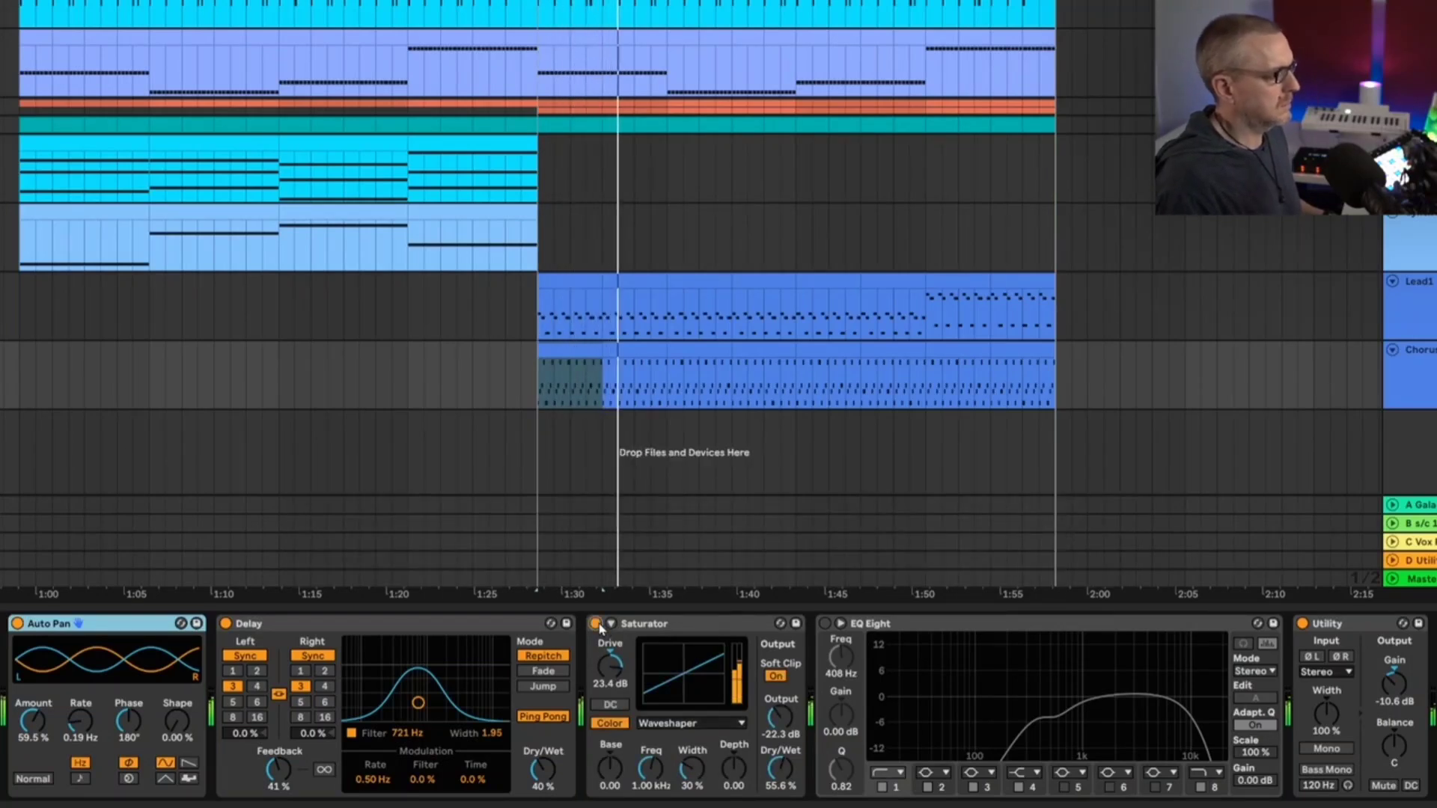
{"action": "left_click", "coordinate": [597, 624]}
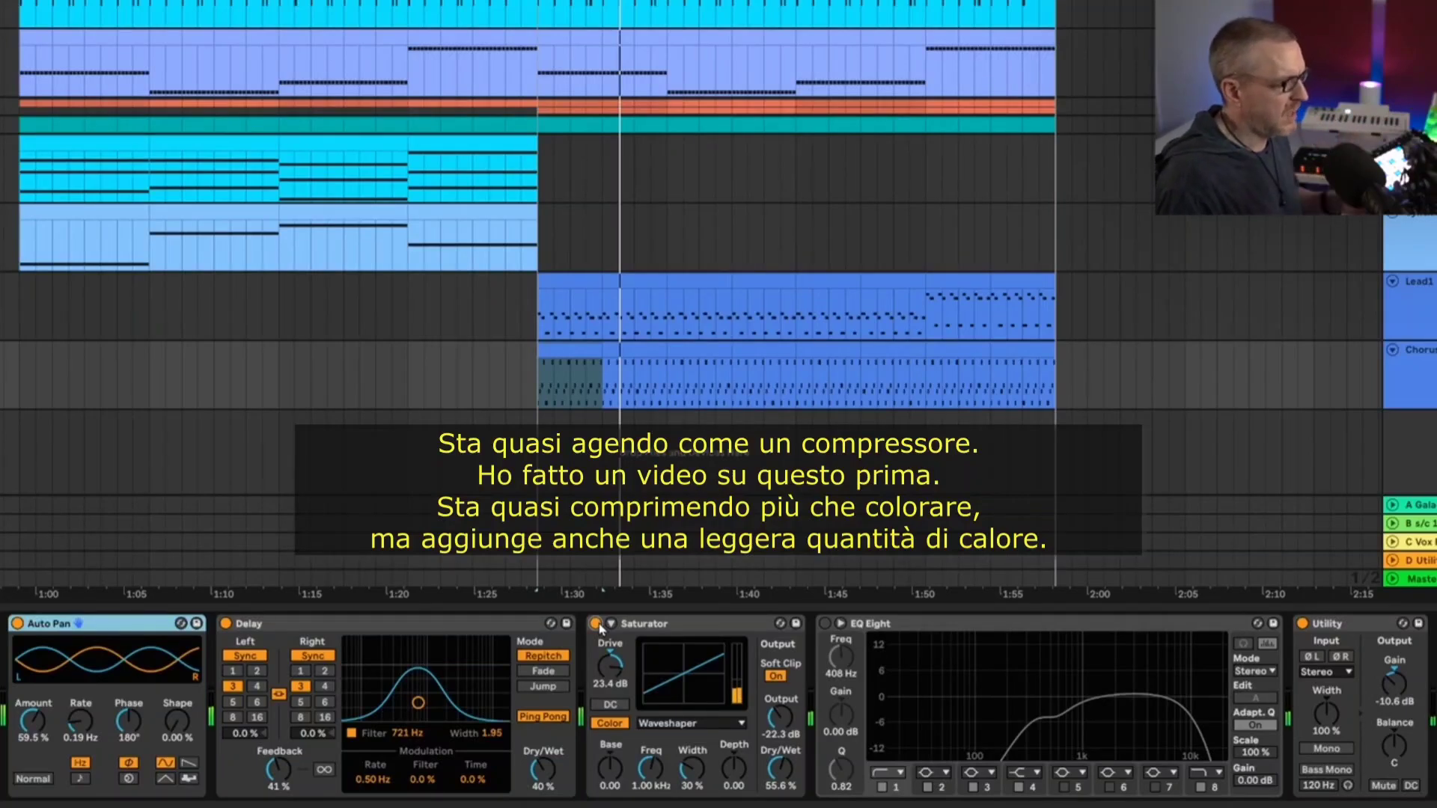
Step: Re-enable the EQ Eight on Chorus Pluck, select its band 2, and play the track
{"action": "left_click", "coordinate": [824, 624]}
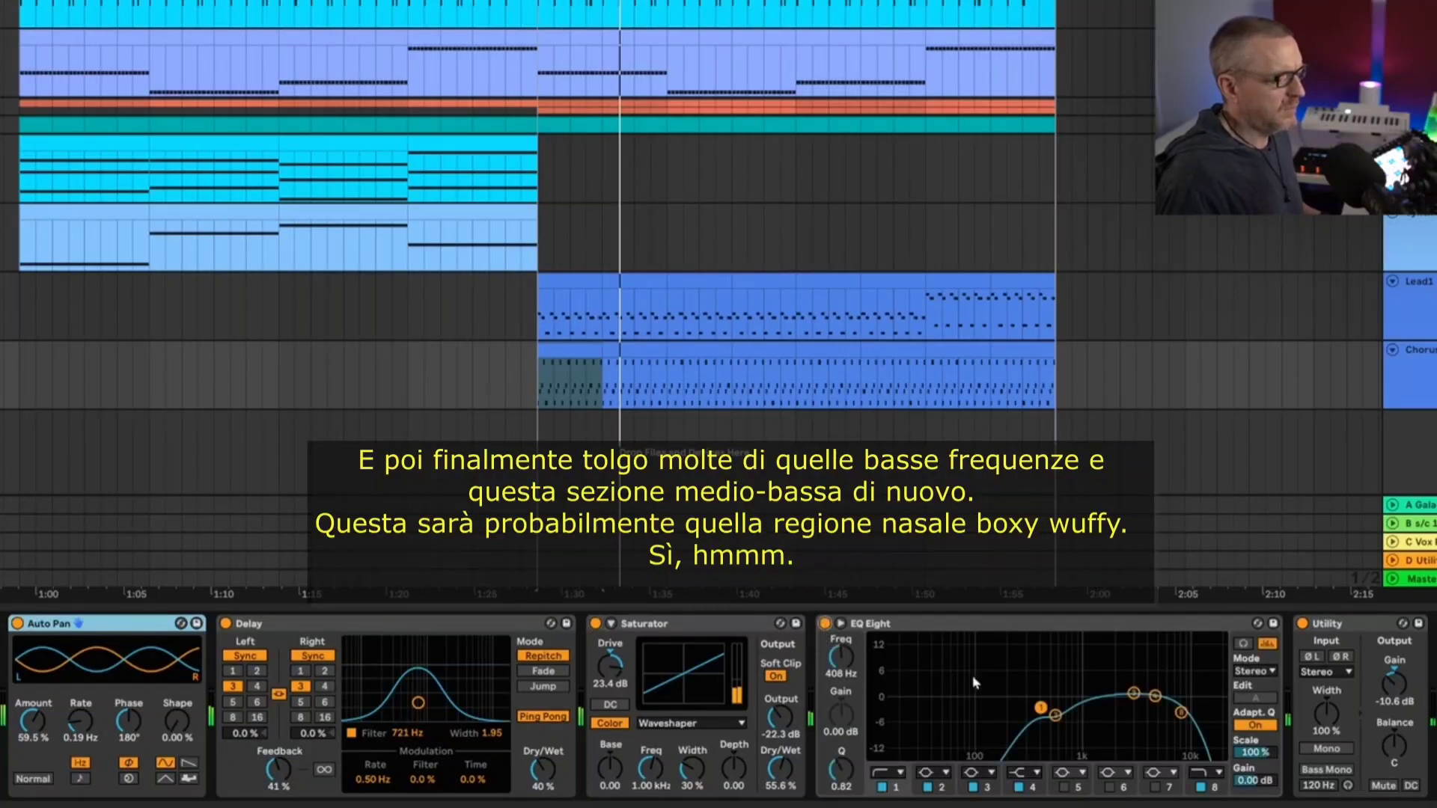
{"action": "left_click", "coordinate": [1054, 716]}
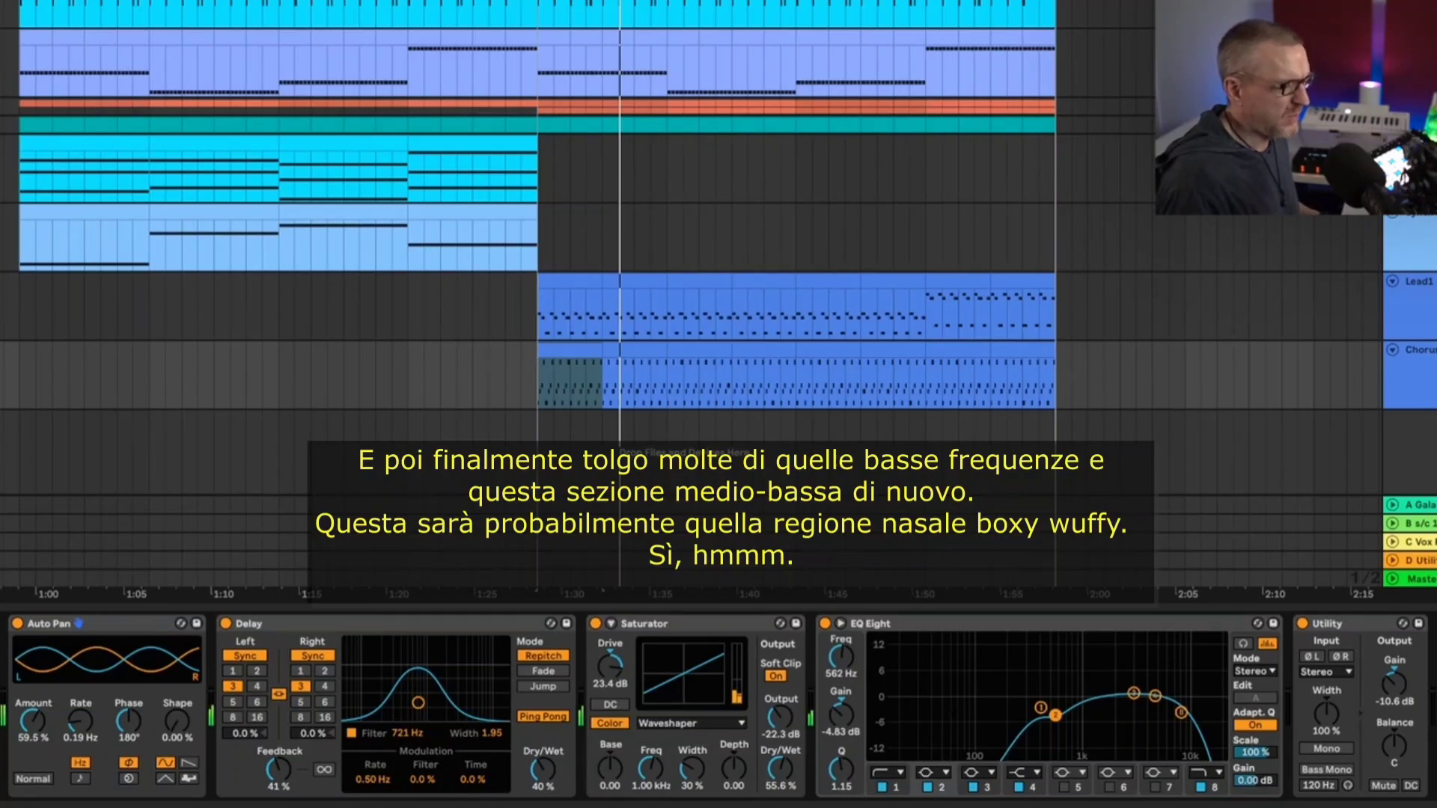
{"action": "key", "text": "space"}
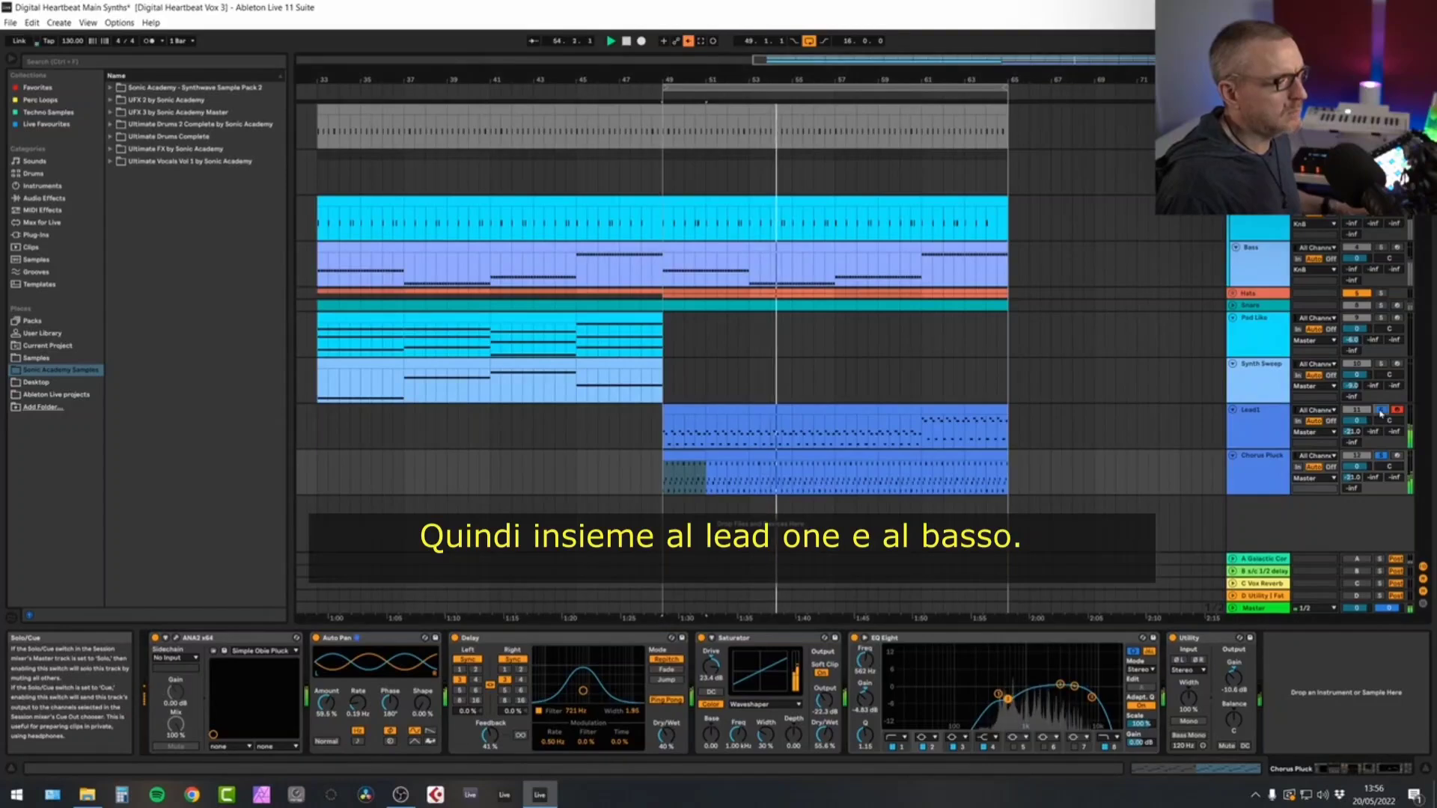
Step: Listen to Bass soloed together with Lead1 and Chorus Pluck, then return to the full mix and stop playback
{"action": "left_click", "coordinate": [1381, 248]}
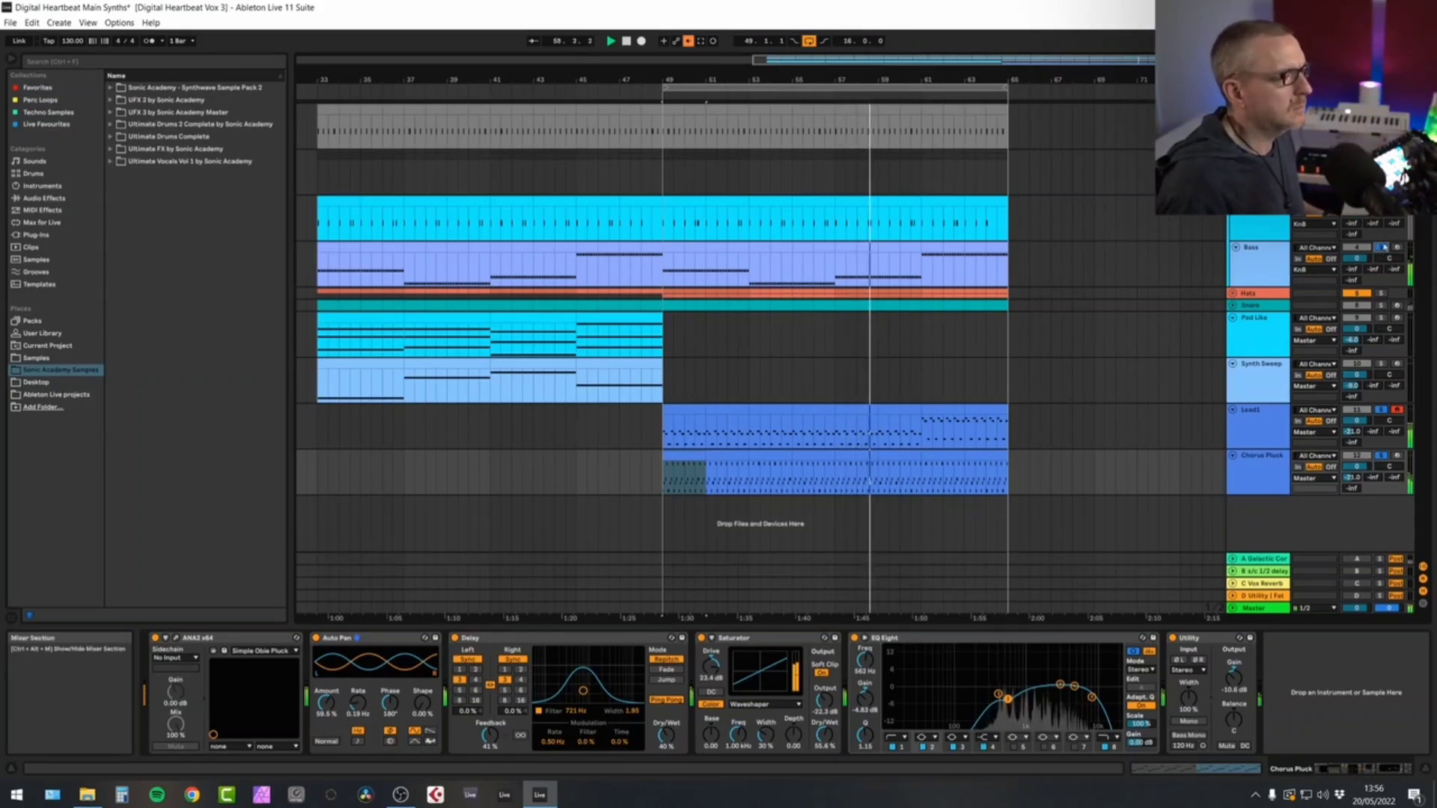
{"action": "left_click", "coordinate": [1383, 248]}
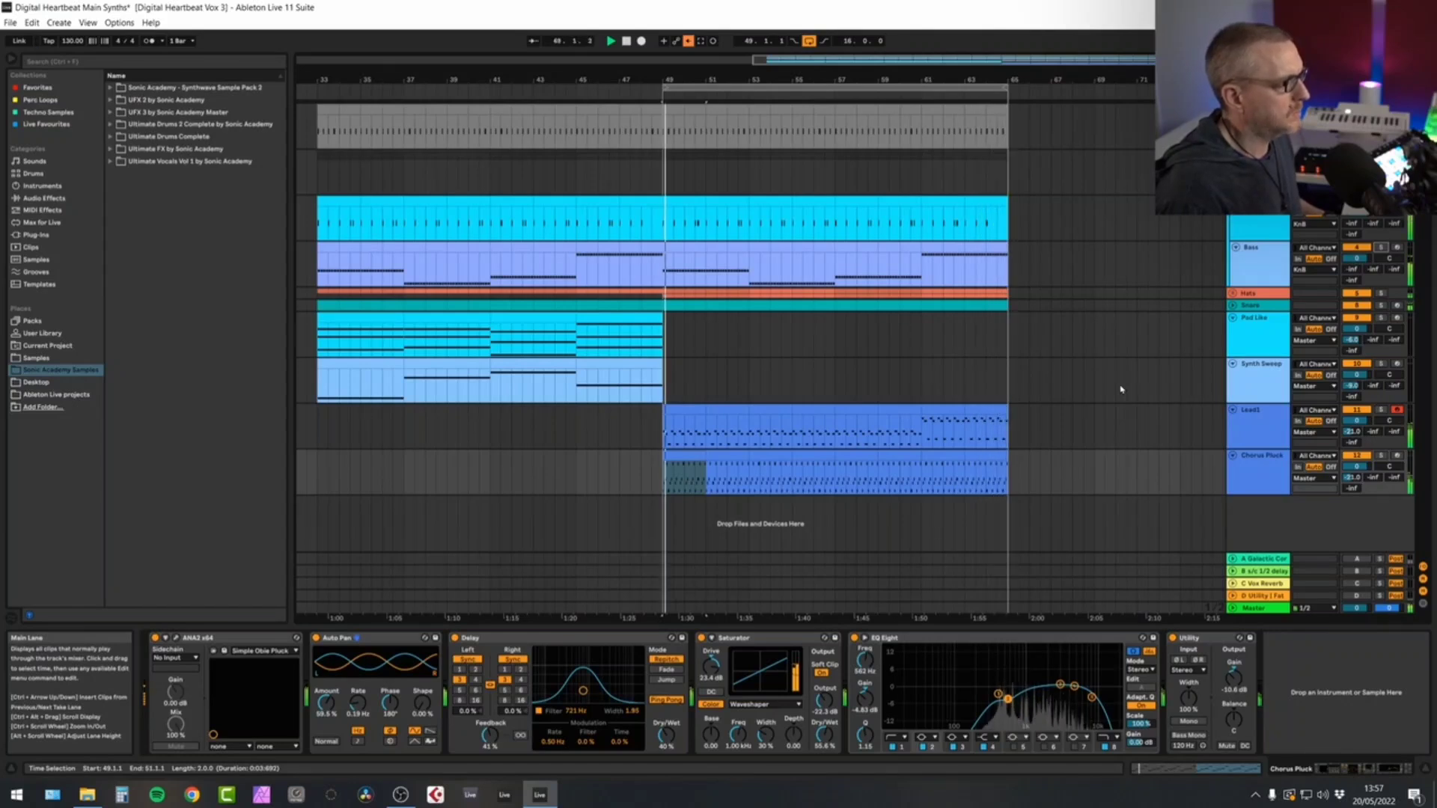
{"action": "key", "text": "space"}
Step: Examine the C3, B2 and G2 note pattern of the Lead1 clip at bar 49 in an enlarged note editor
{"action": "left_click", "coordinate": [825, 408]}
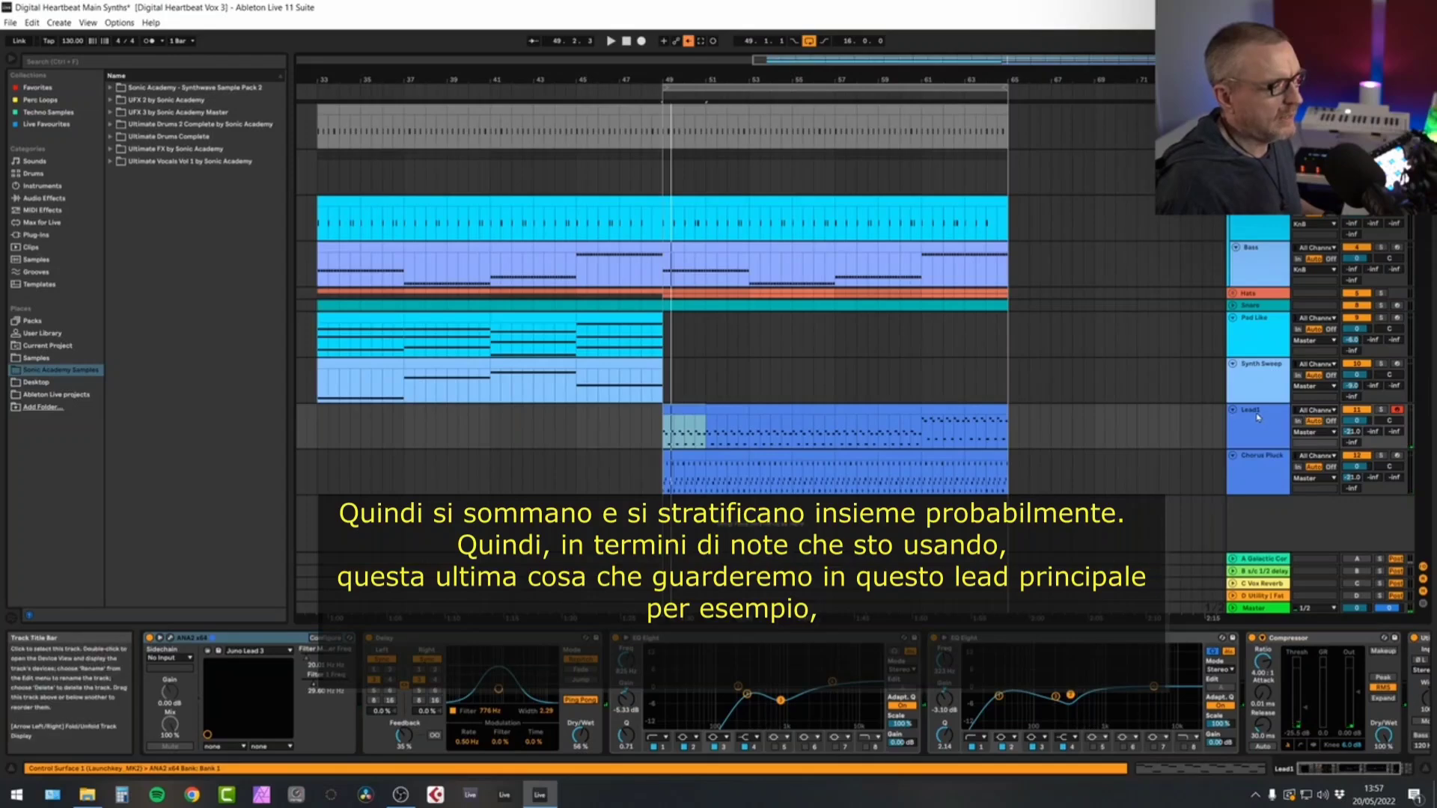
{"action": "left_click", "coordinate": [1257, 417]}
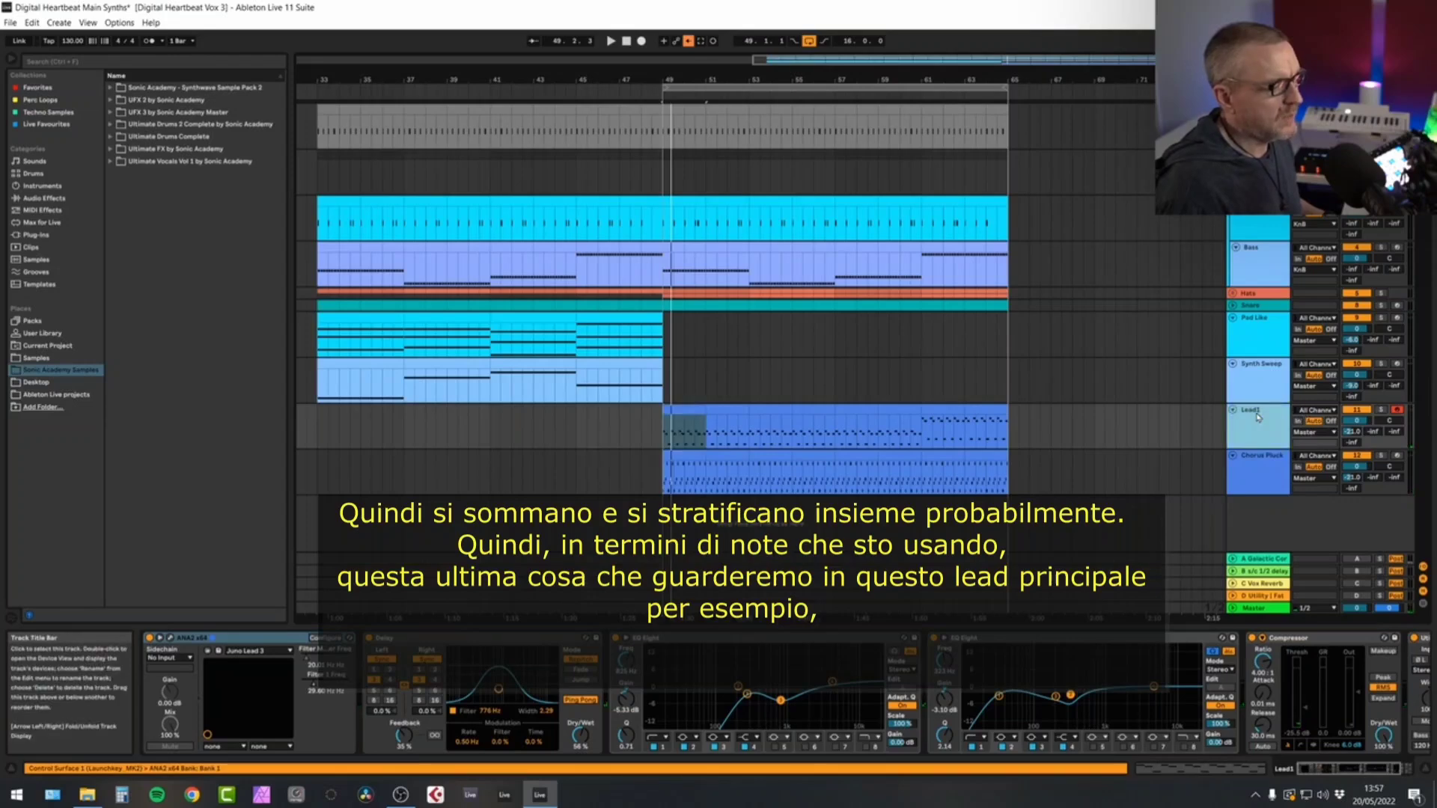
{"action": "left_click", "coordinate": [1233, 771]}
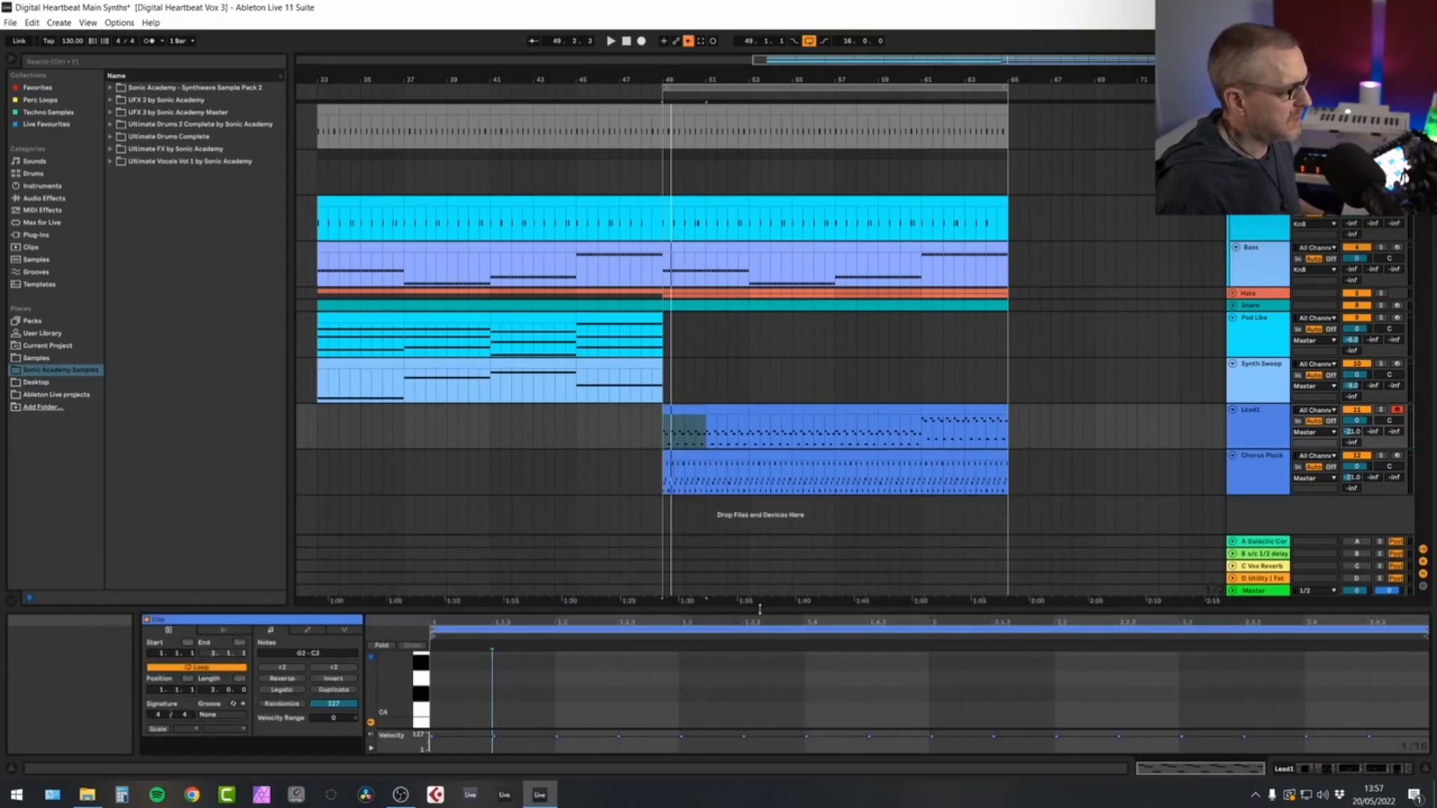
{"action": "left_click_drag", "start_coordinate": [760, 609], "coordinate": [750, 225]}
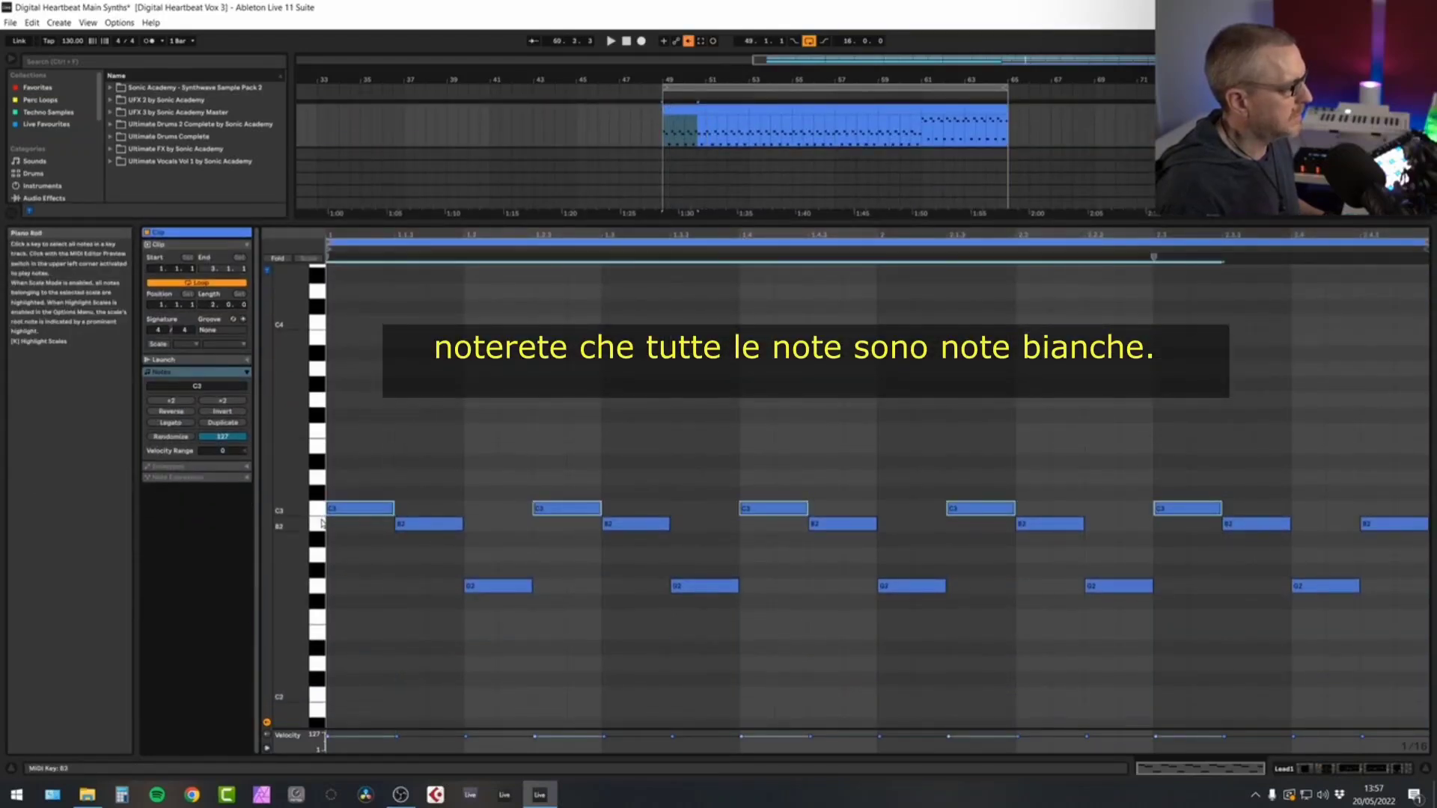
{"action": "left_click", "coordinate": [317, 586]}
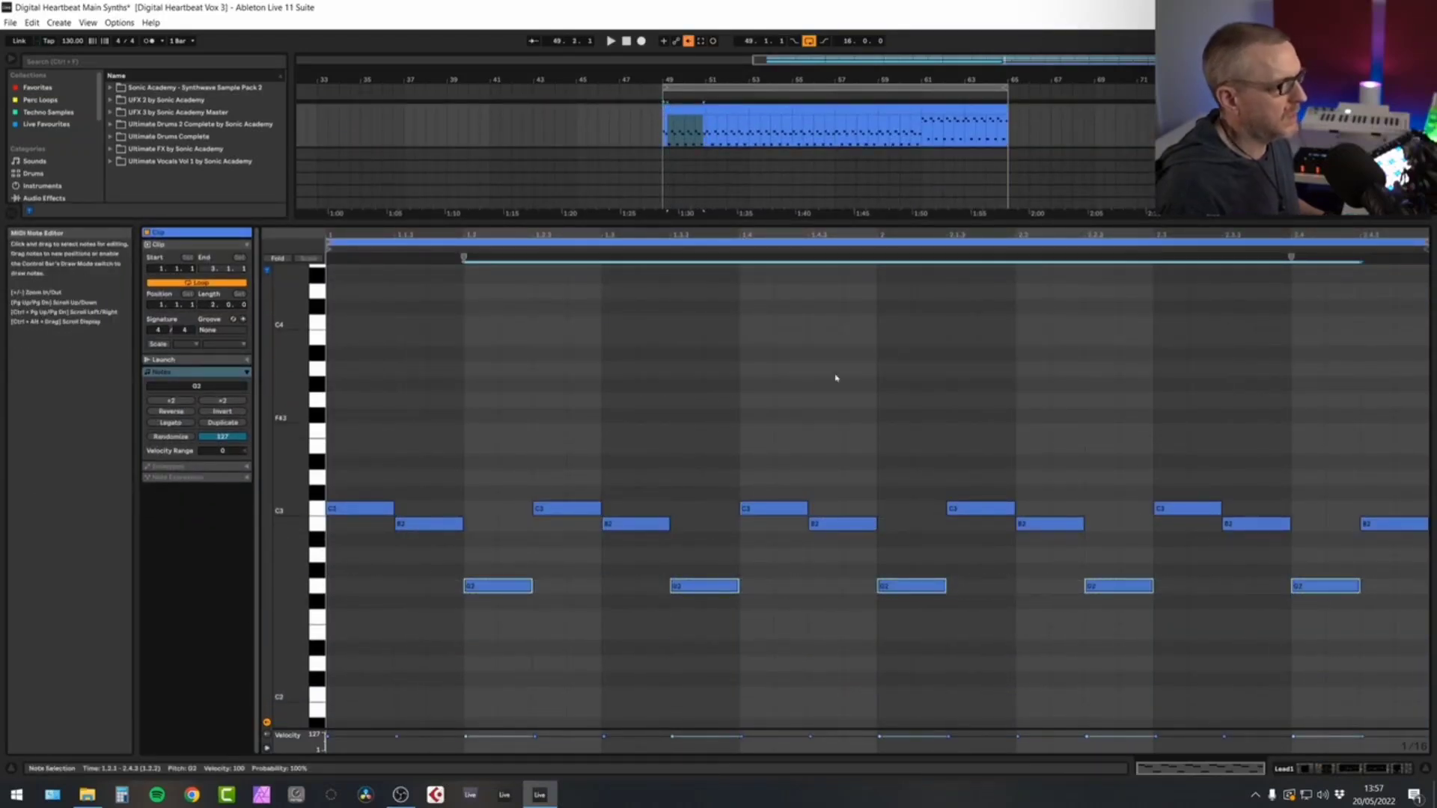
{"action": "left_click", "coordinate": [895, 352]}
{"action": "left_click_drag", "start_coordinate": [894, 224], "coordinate": [895, 574]}
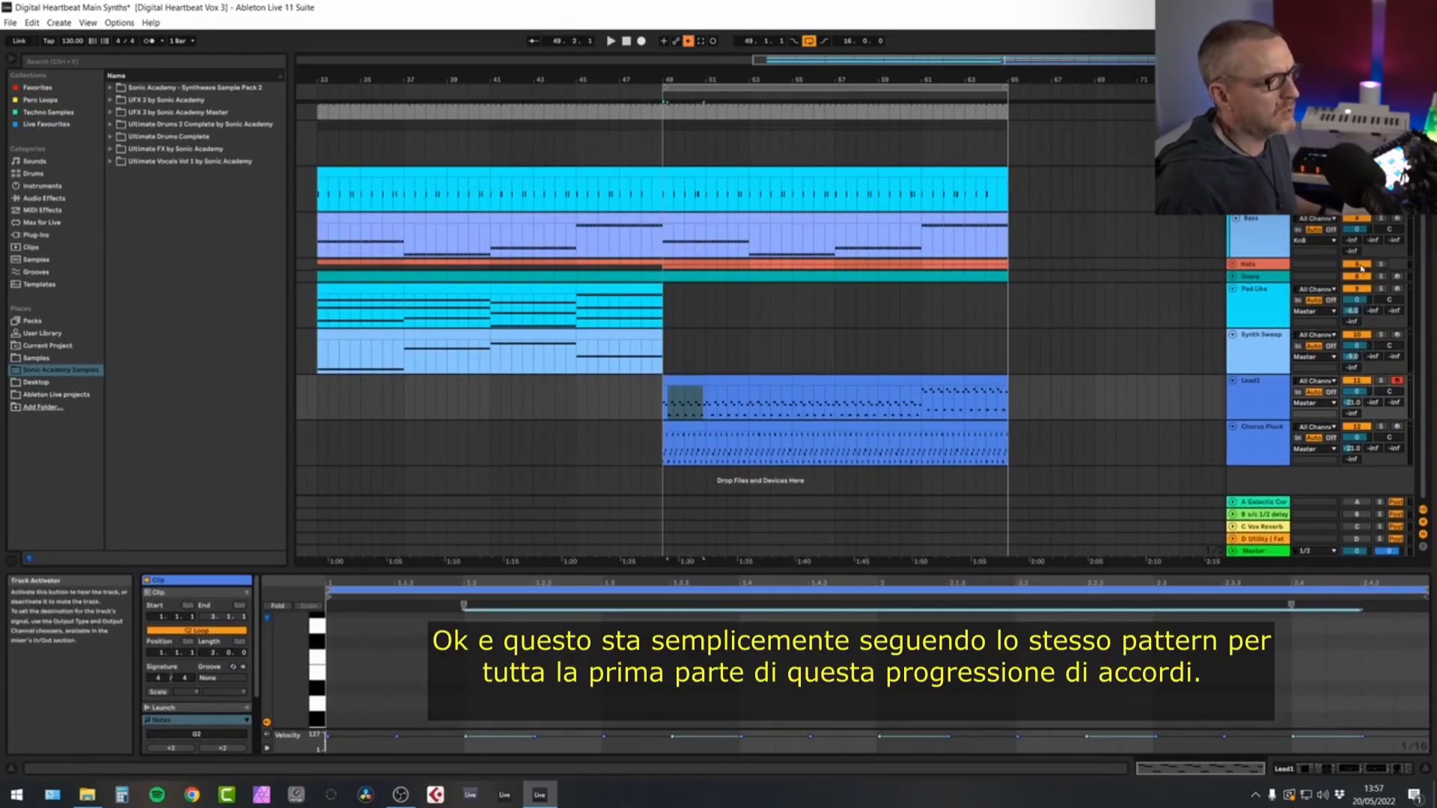
Step: Solo the Bass and Lead1 tracks, play them together from bar 49, and stop playback
{"action": "left_click", "coordinate": [1381, 220]}
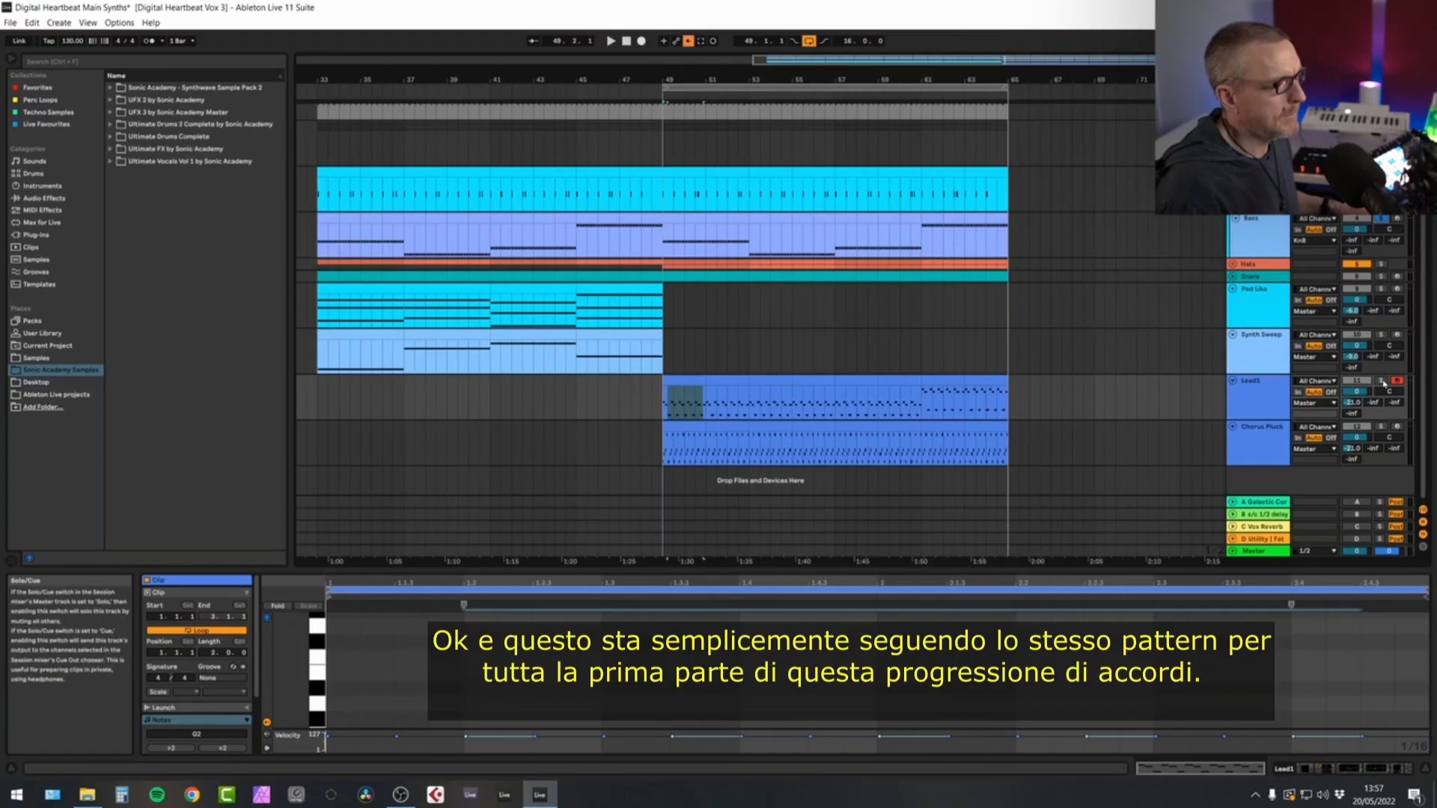
{"action": "left_click", "coordinate": [1382, 382]}
{"action": "key", "text": "space"}
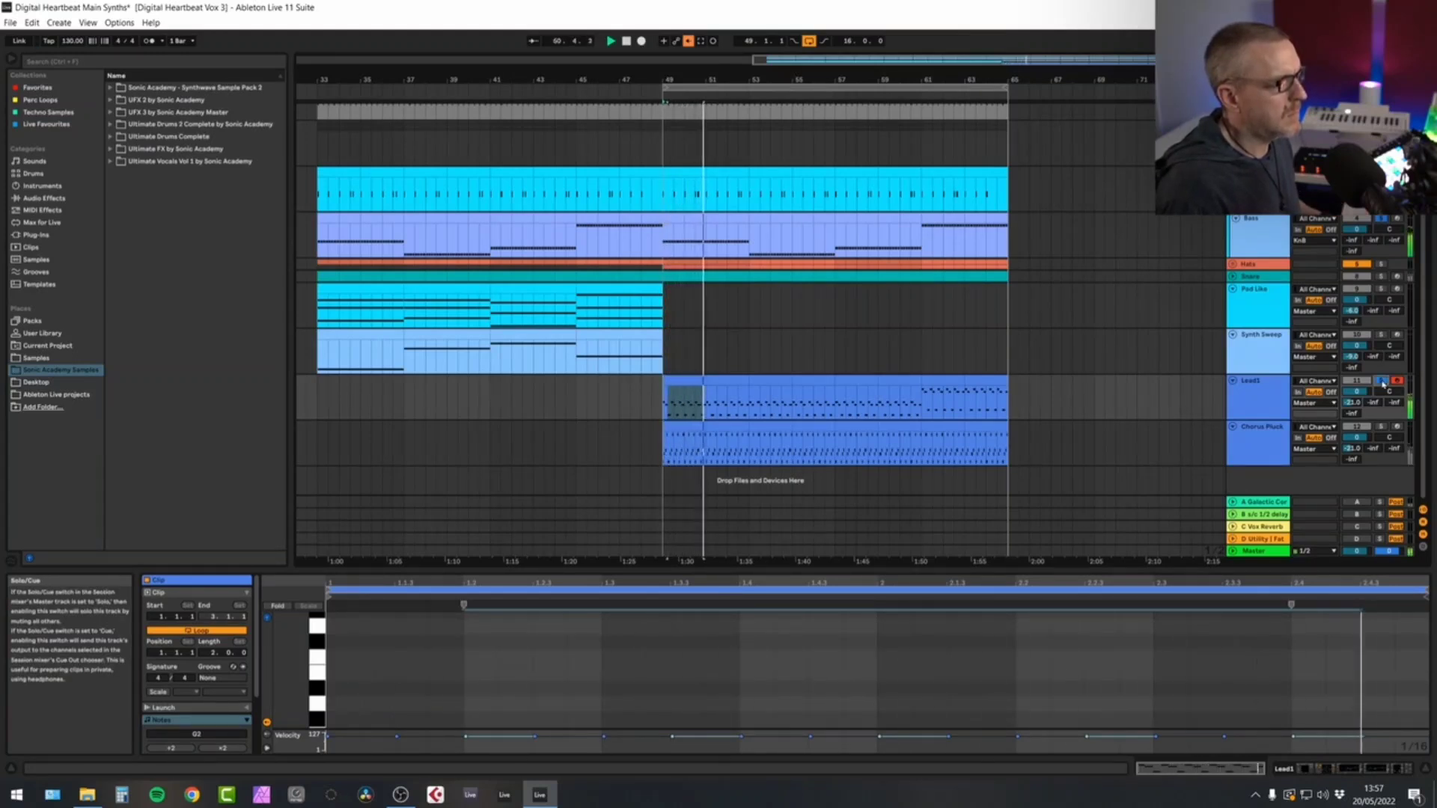
{"action": "key", "text": "space"}
Step: Examine the F3, E3 and A2 notes of the Lead1 clip at bar 61 in an enlarged note editor
{"action": "left_click", "coordinate": [937, 382]}
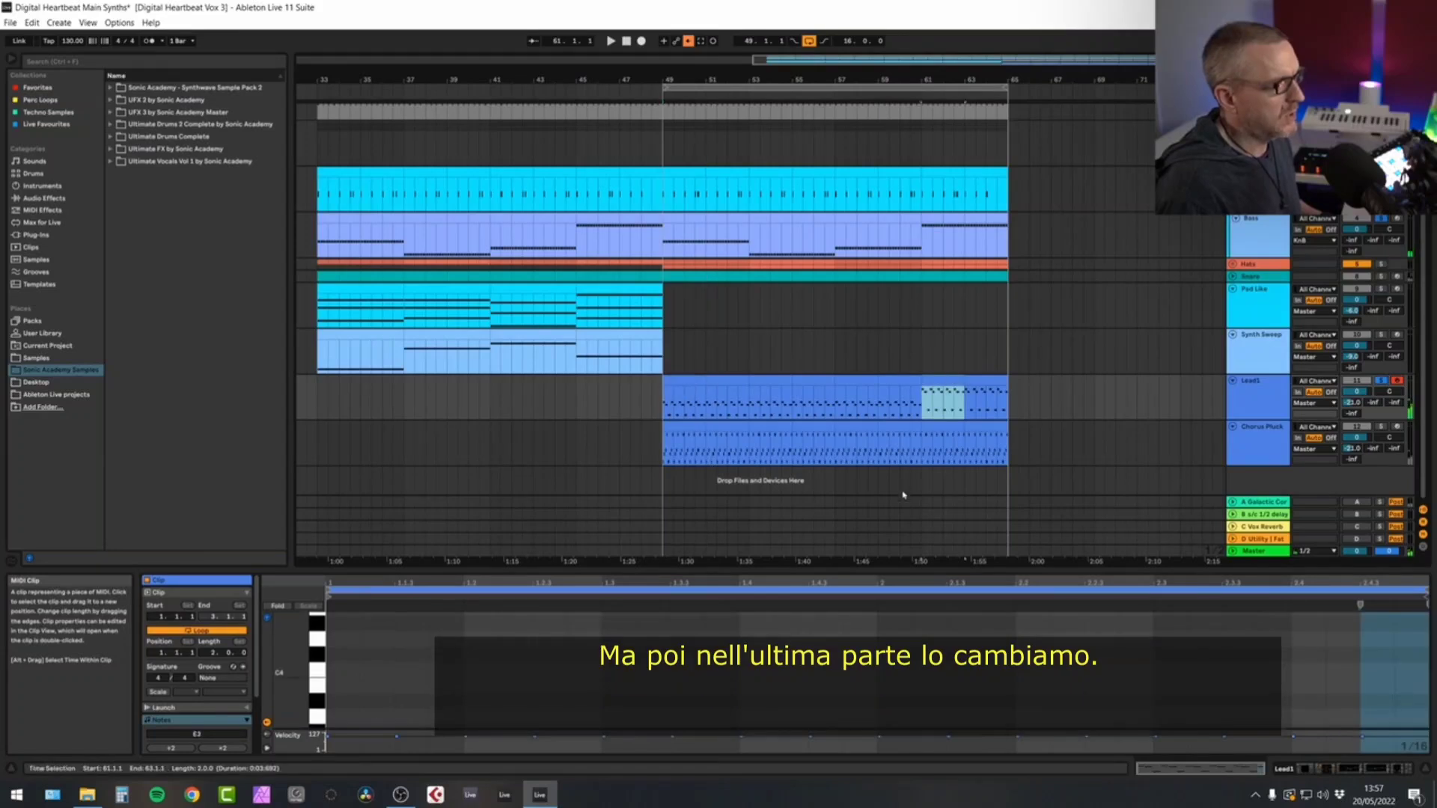
{"action": "left_click_drag", "start_coordinate": [914, 570], "coordinate": [901, 288]}
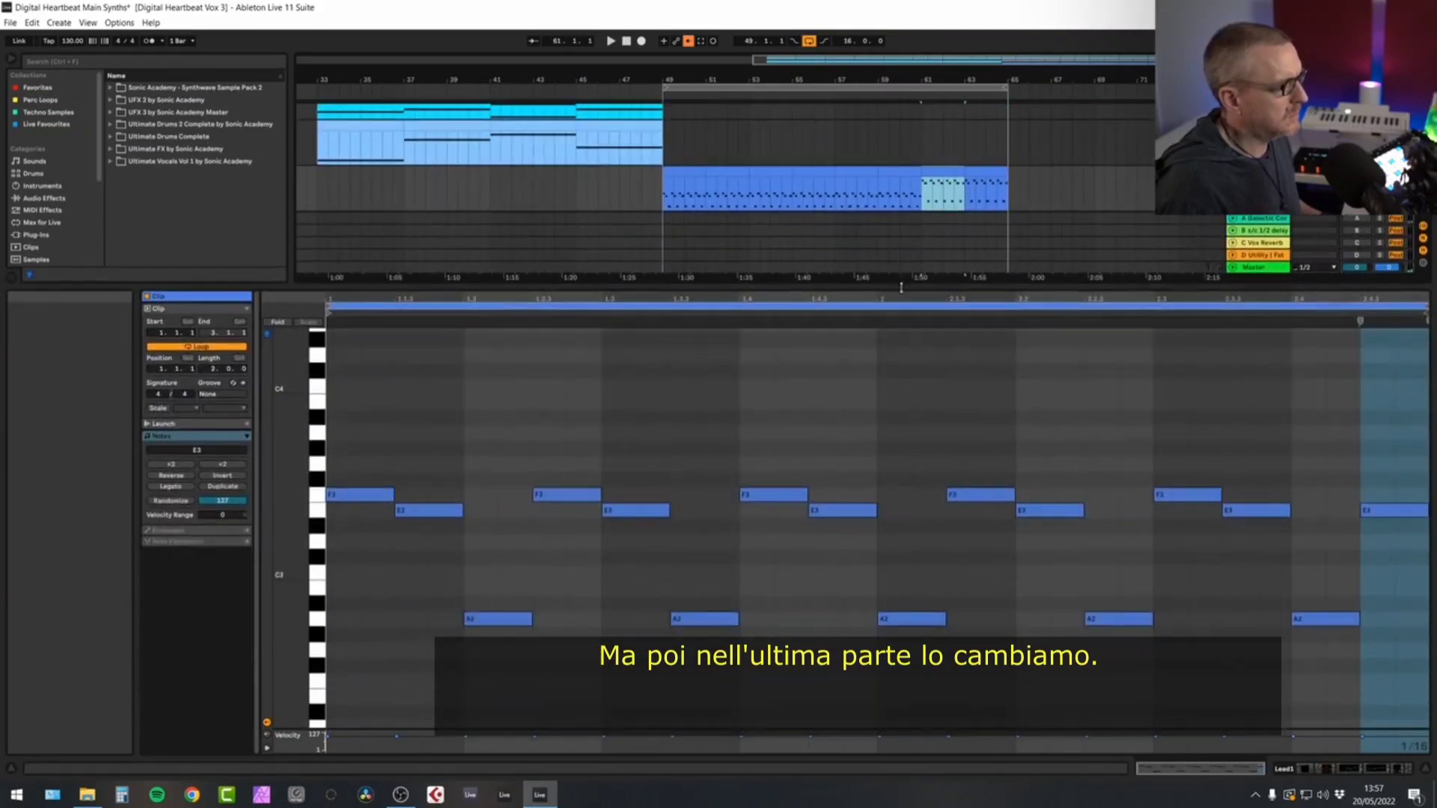
{"action": "left_click", "coordinate": [323, 512]}
{"action": "left_click", "coordinate": [324, 617]}
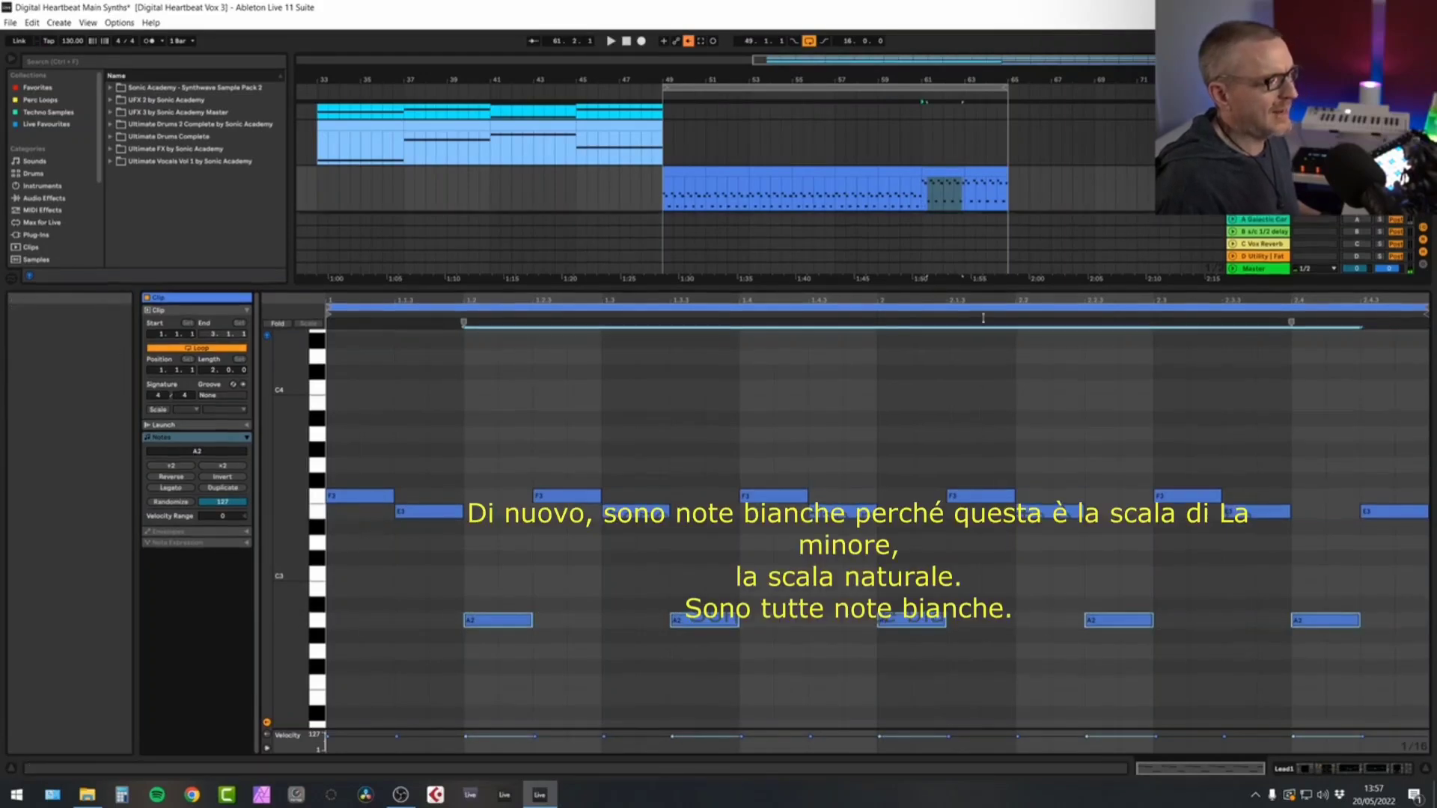
{"action": "left_click_drag", "start_coordinate": [986, 295], "coordinate": [967, 458]}
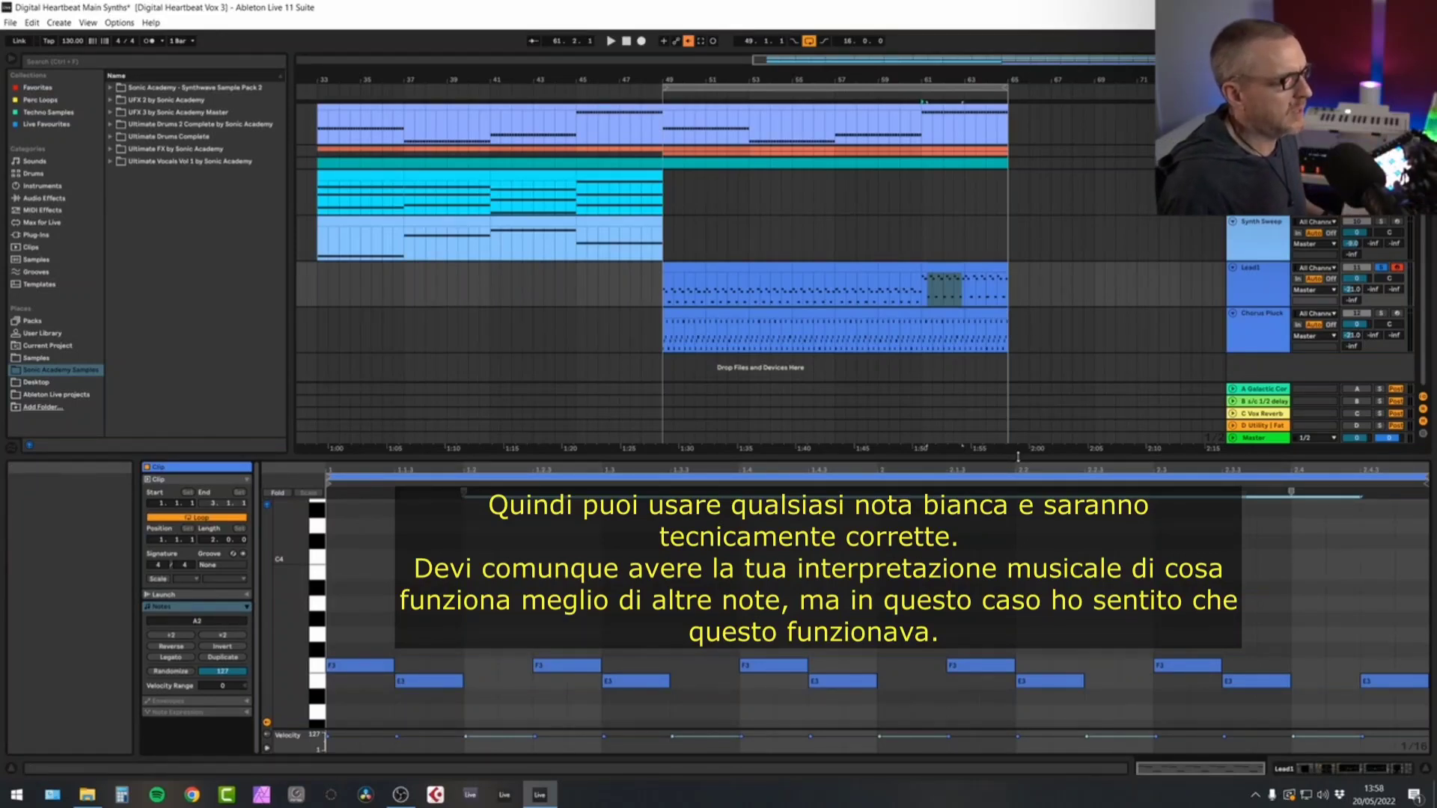
{"action": "left_click_drag", "start_coordinate": [1018, 449], "coordinate": [1018, 527]}
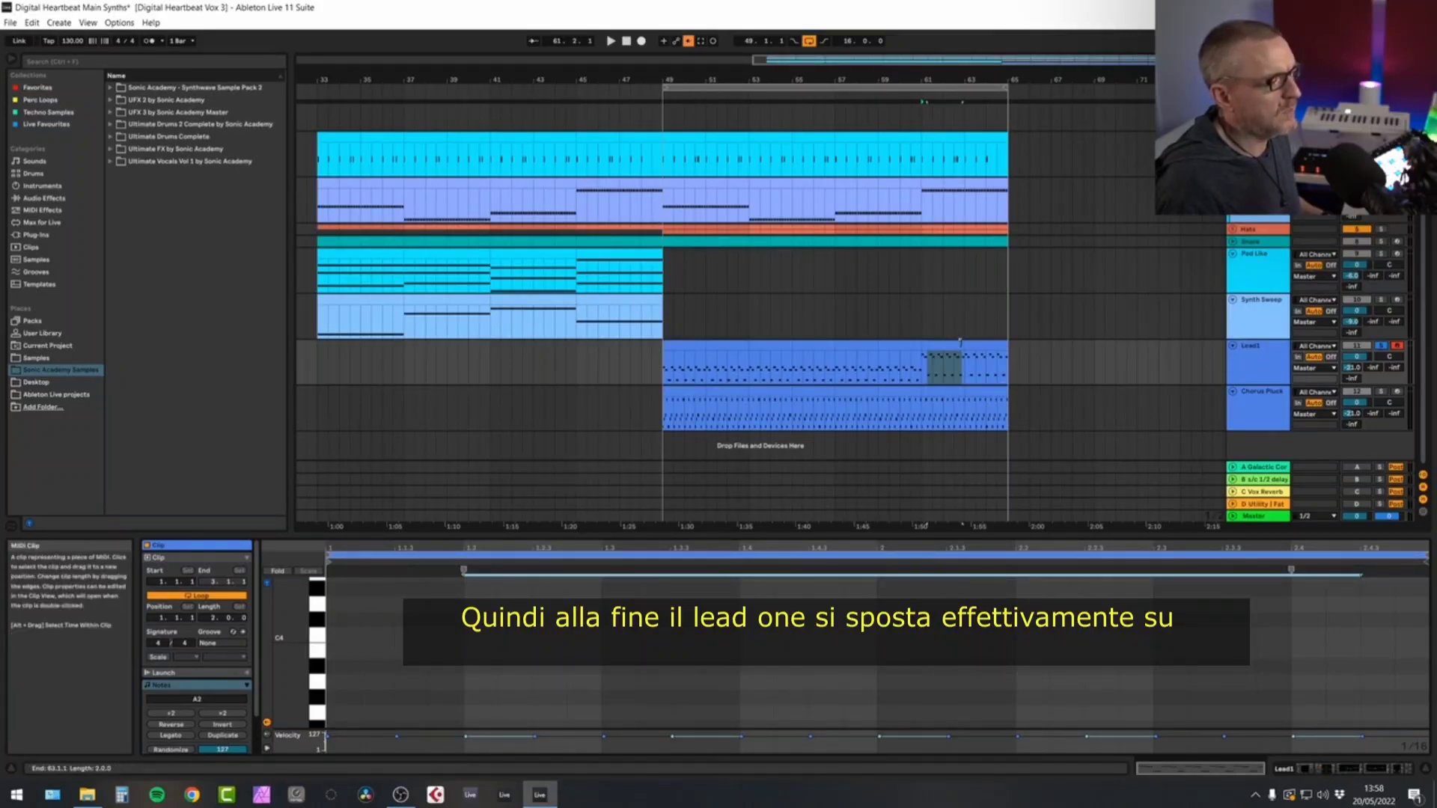
Step: Play the soloed Bass and Lead1 from bar 61, then clear the solos to hear the full mix
{"action": "left_click_drag", "start_coordinate": [924, 187], "coordinate": [935, 183]}
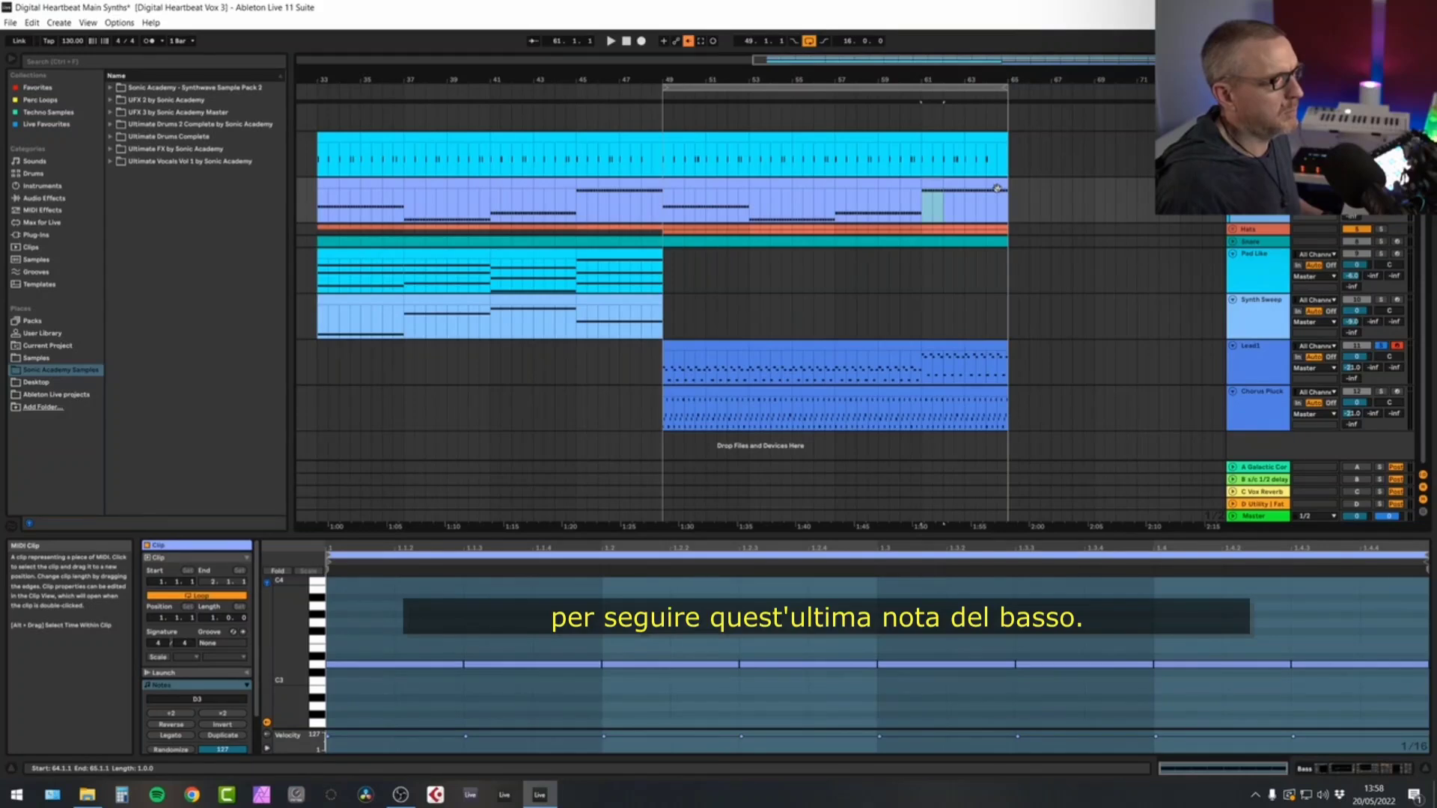
{"action": "key", "text": "space"}
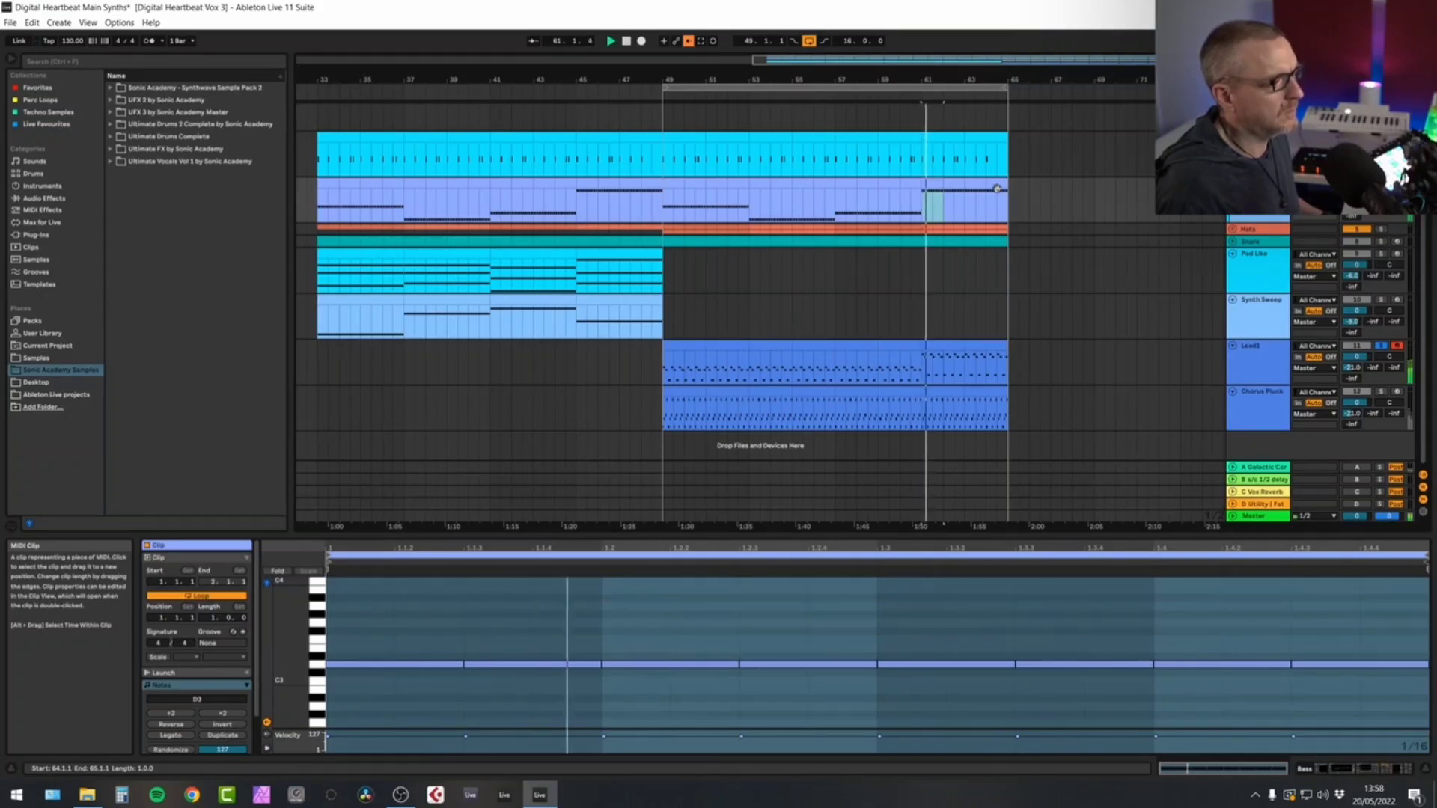
{"action": "left_click", "coordinate": [886, 182]}
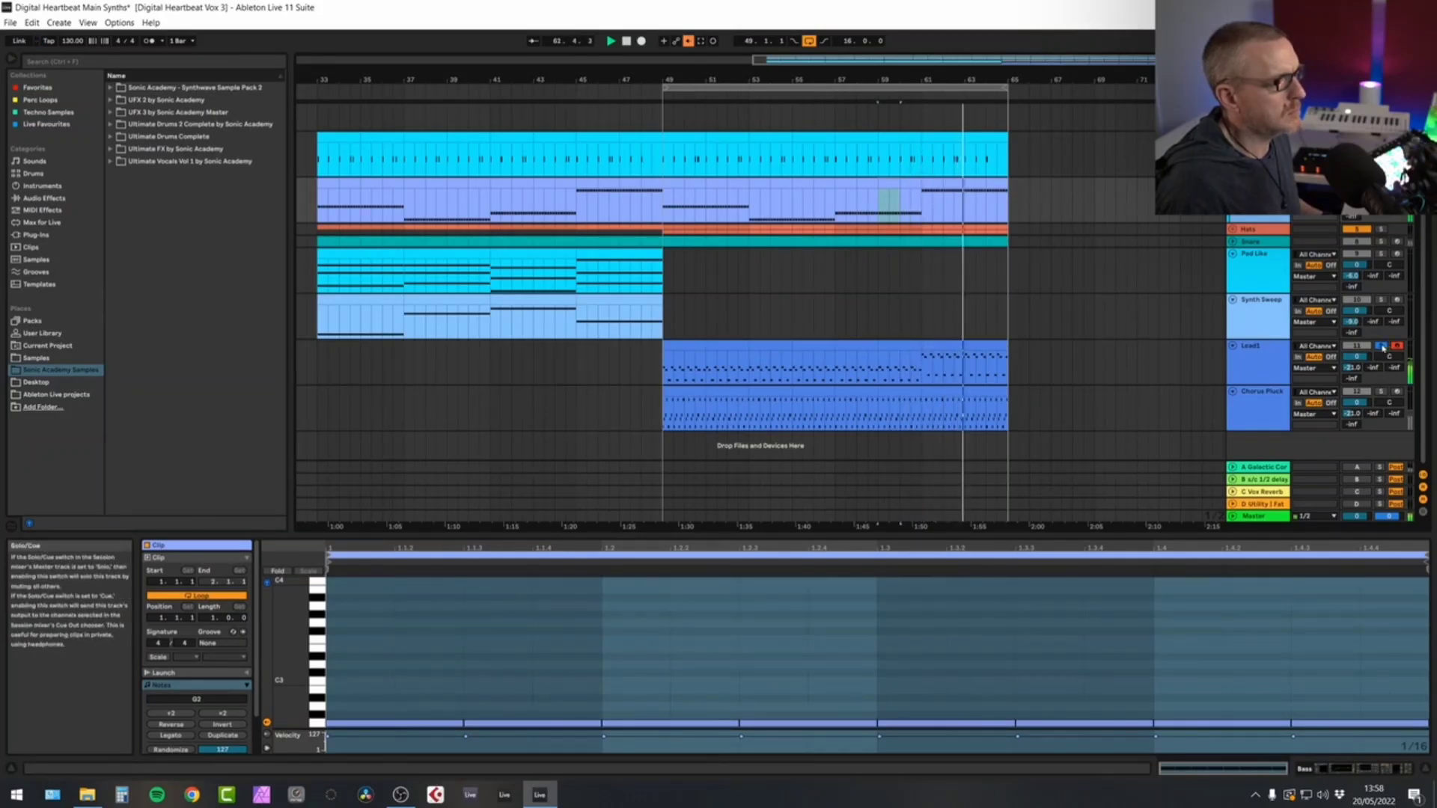
{"action": "left_click", "coordinate": [1382, 346]}
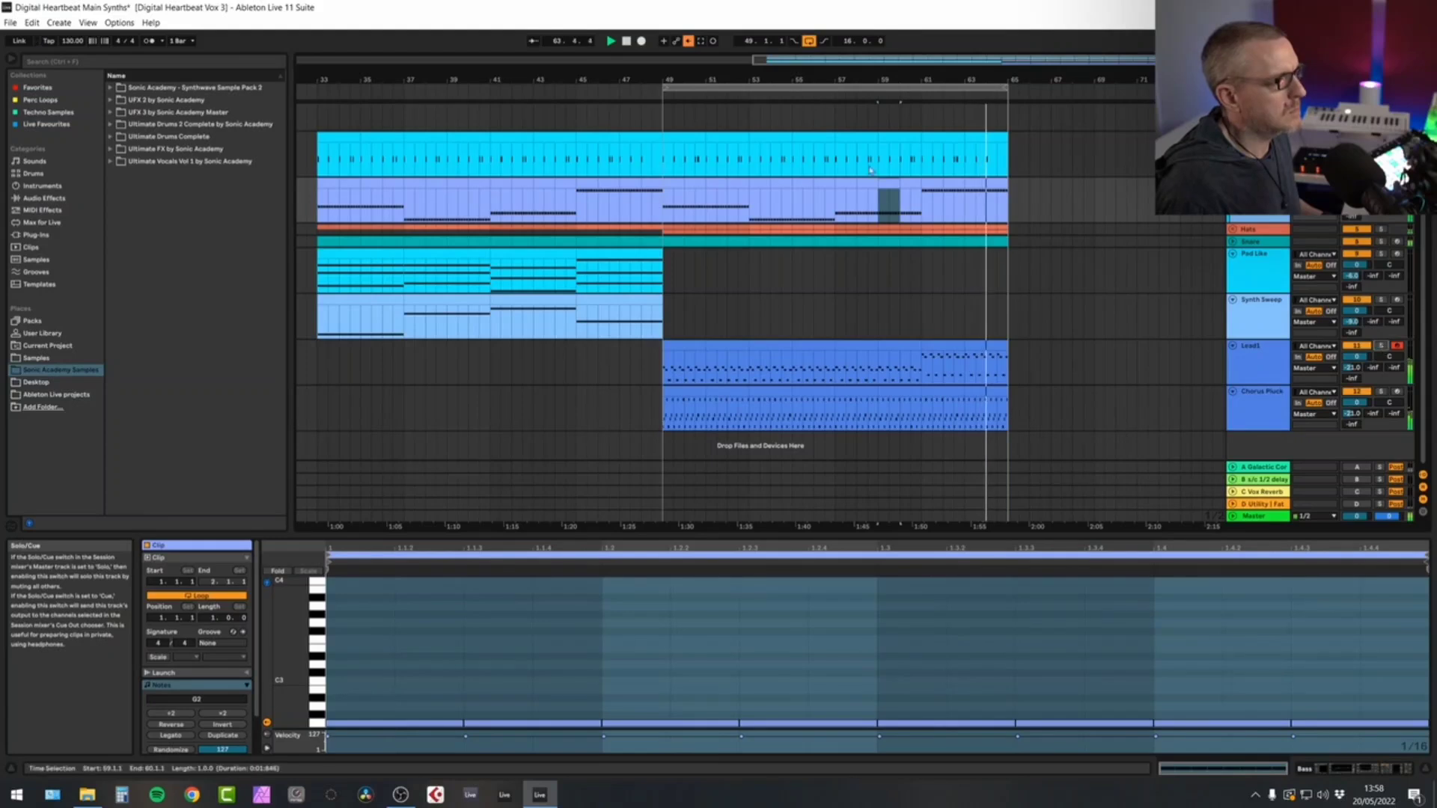
Step: Extend the loop to 32 bars starting at bar 33, play the verse, then select the Lead1 clip at bar 49
{"action": "left_click_drag", "start_coordinate": [1008, 112], "coordinate": [314, 112]}
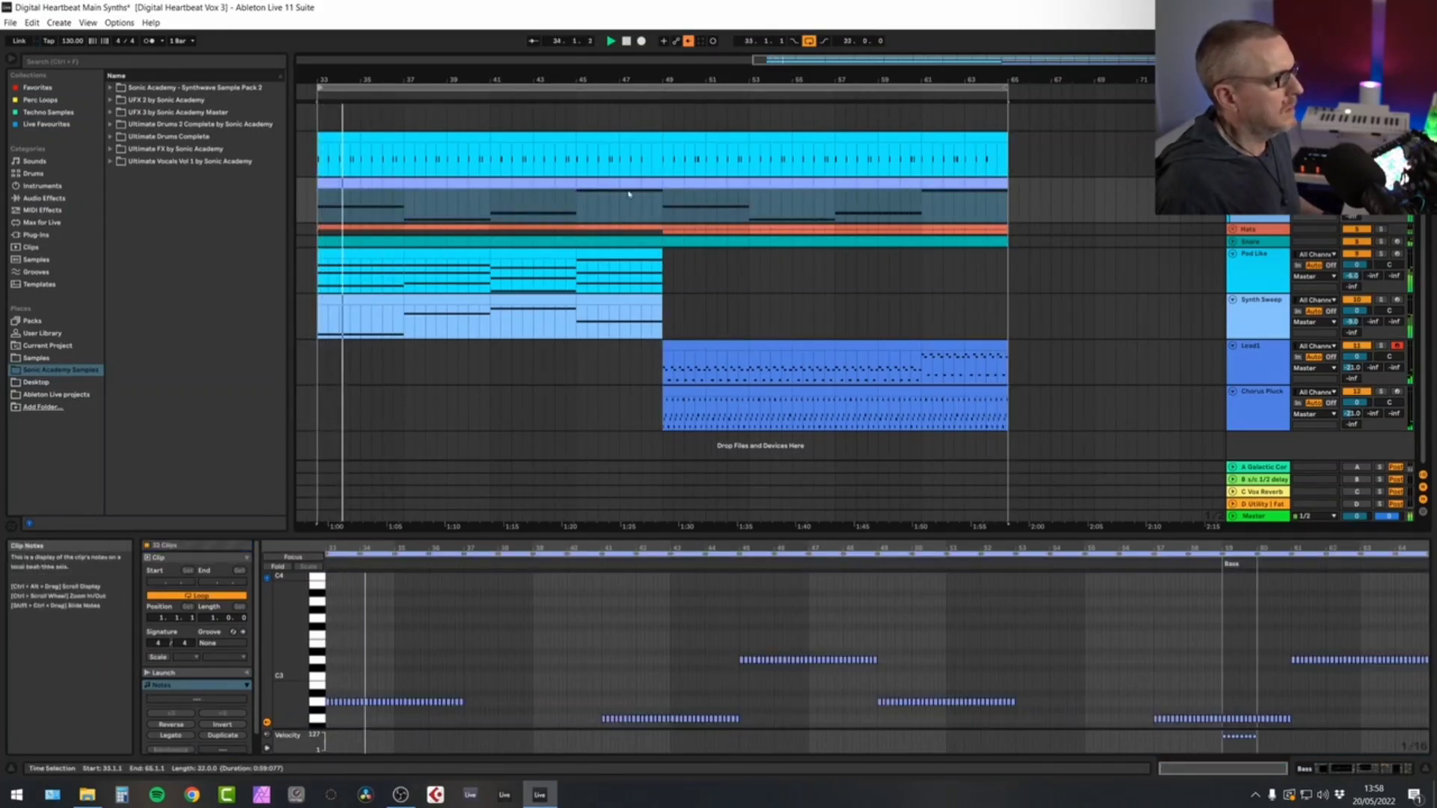
{"action": "key", "text": "space"}
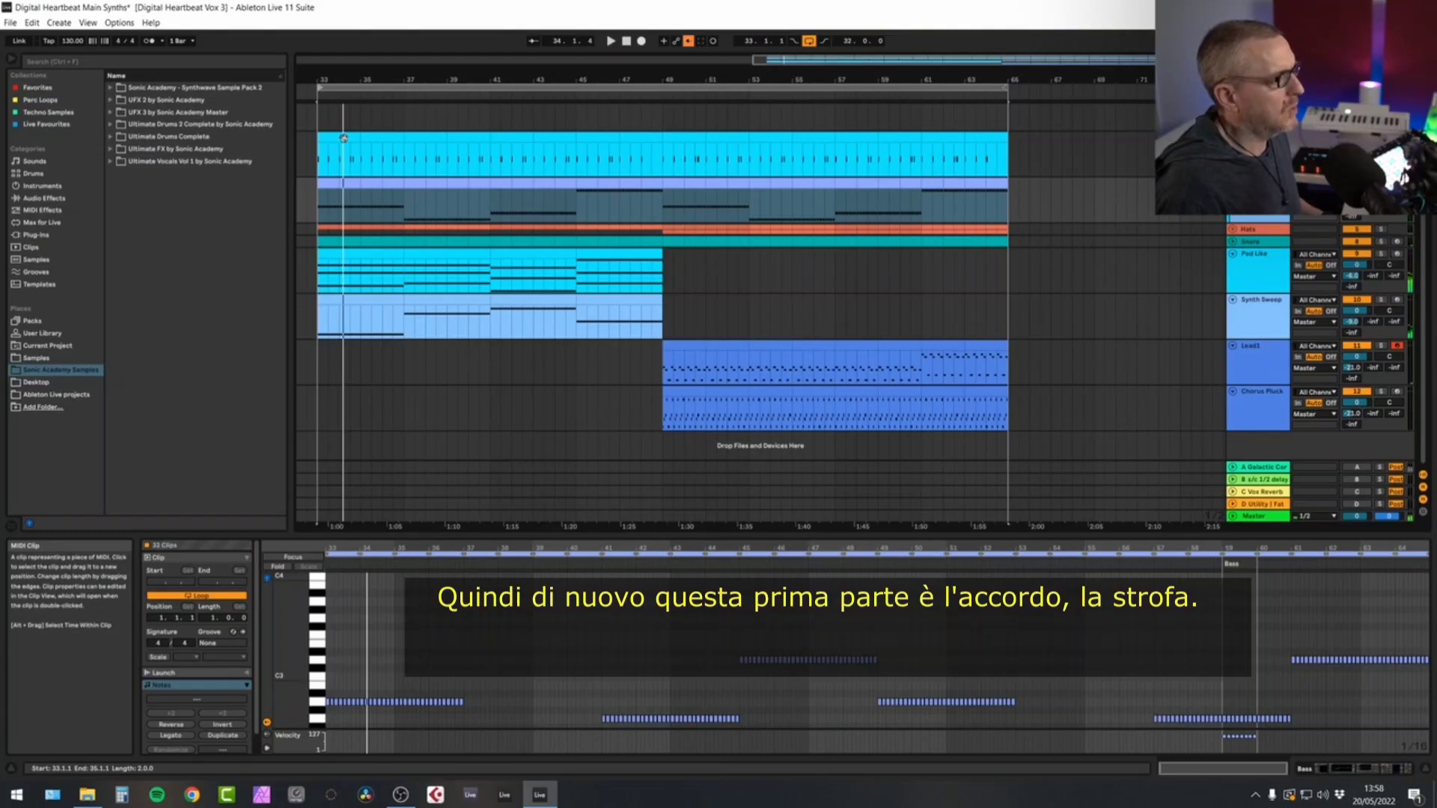
{"action": "left_click", "coordinate": [344, 138]}
{"action": "key", "text": "space"}
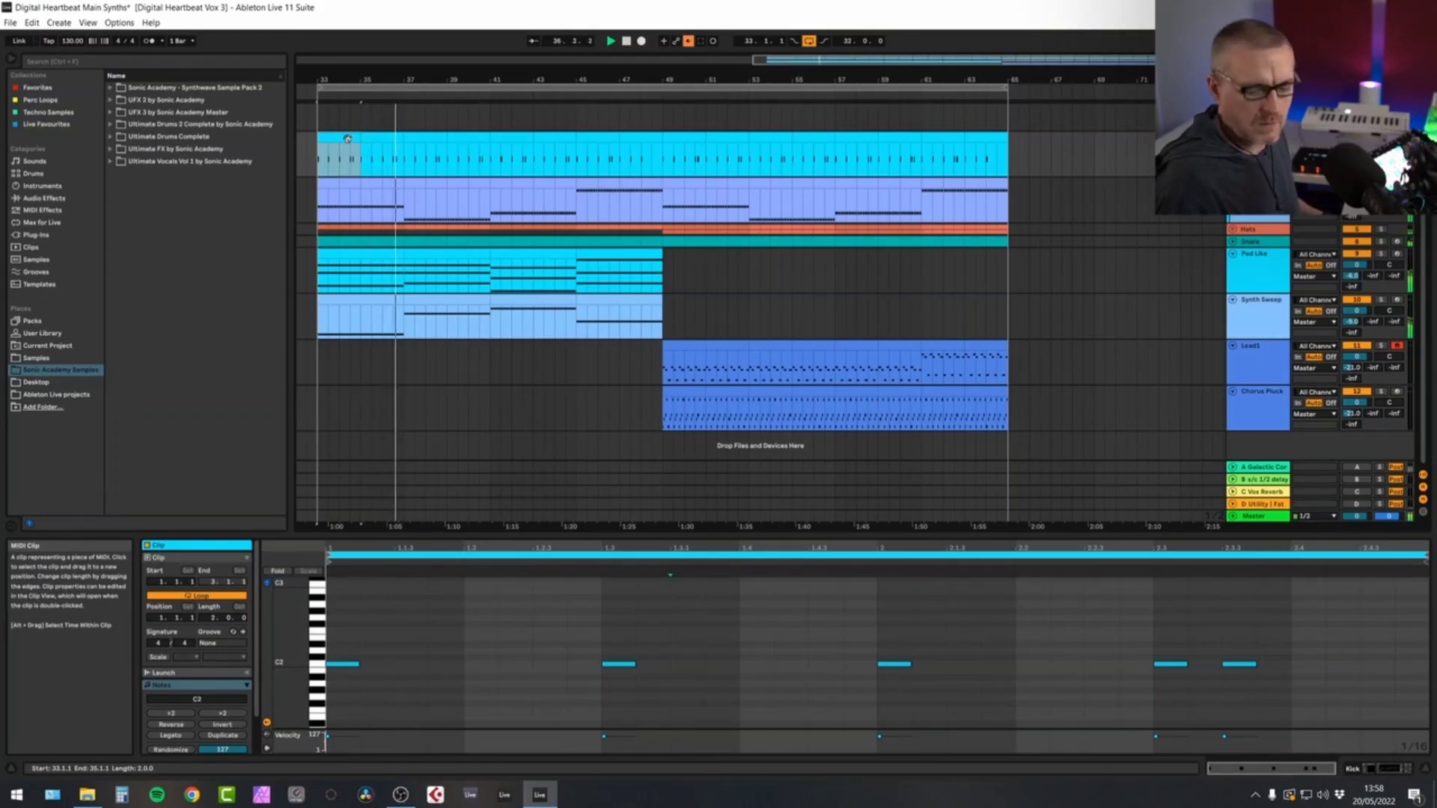
{"action": "left_click", "coordinate": [692, 347]}
{"action": "key", "text": "space"}
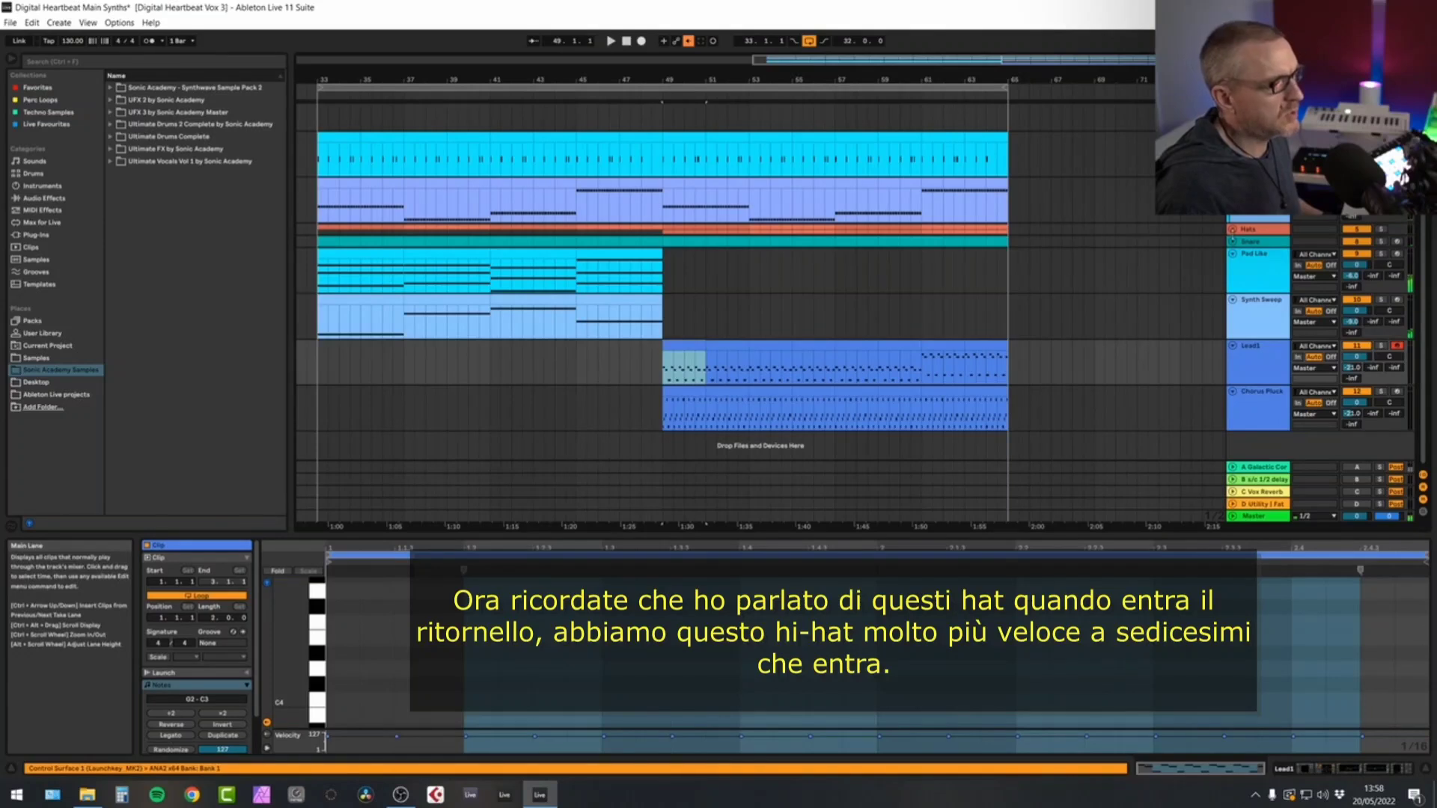
Step: Unfold the Hats group, select CHH2, and play the transition into the chorus from the CHH1 clip at bar 48
{"action": "left_click", "coordinate": [1232, 230]}
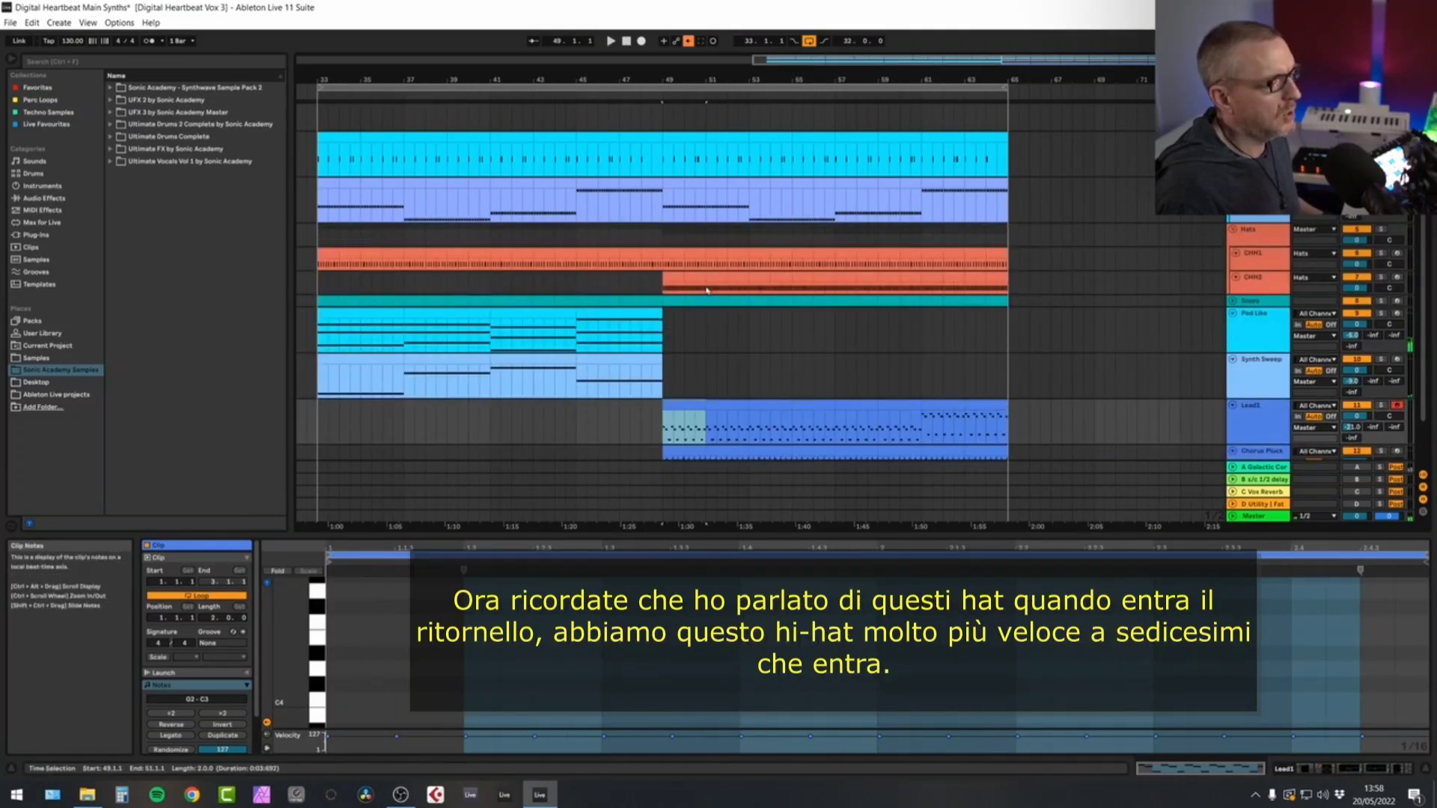
{"action": "left_click", "coordinate": [1259, 283]}
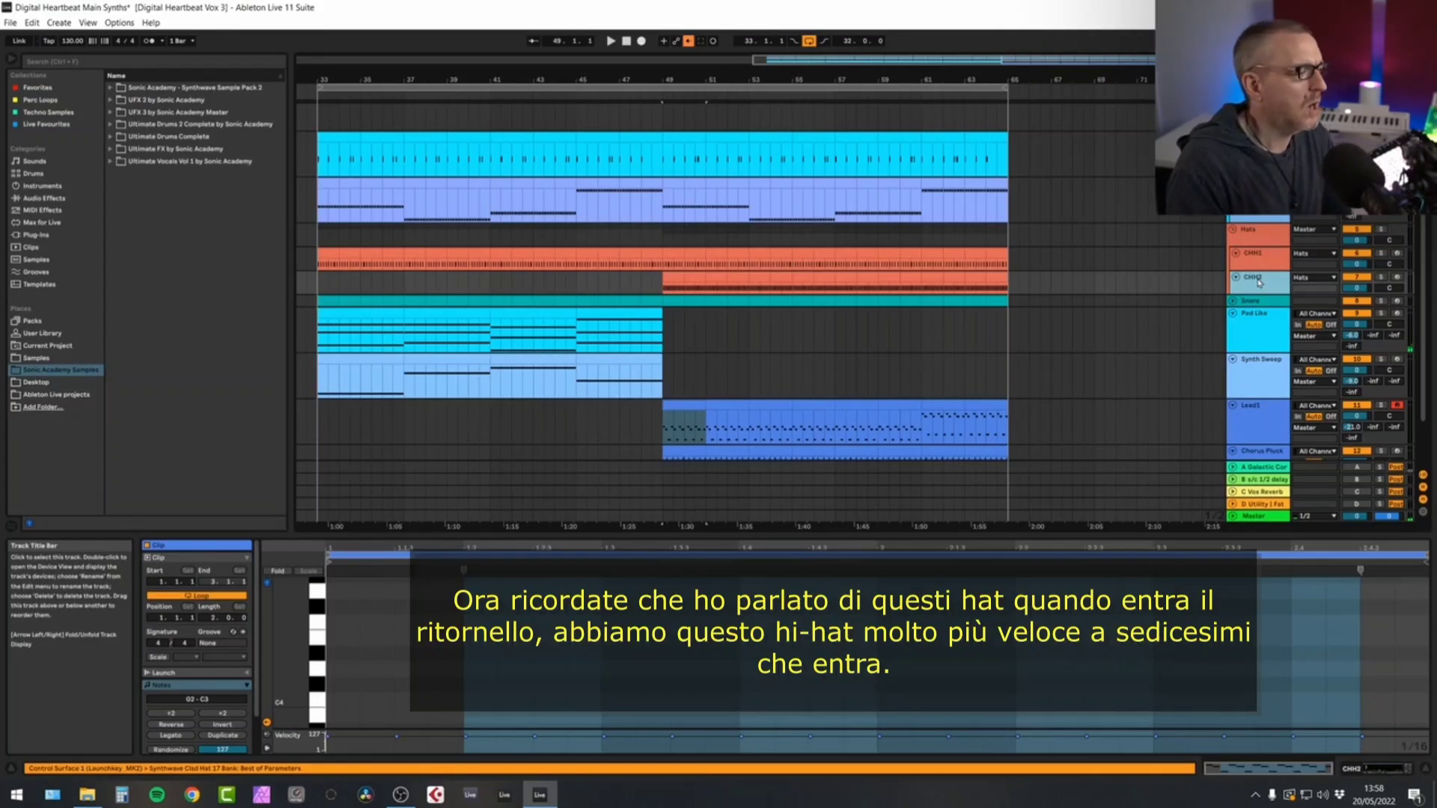
{"action": "left_click", "coordinate": [649, 254]}
{"action": "key", "text": "space"}
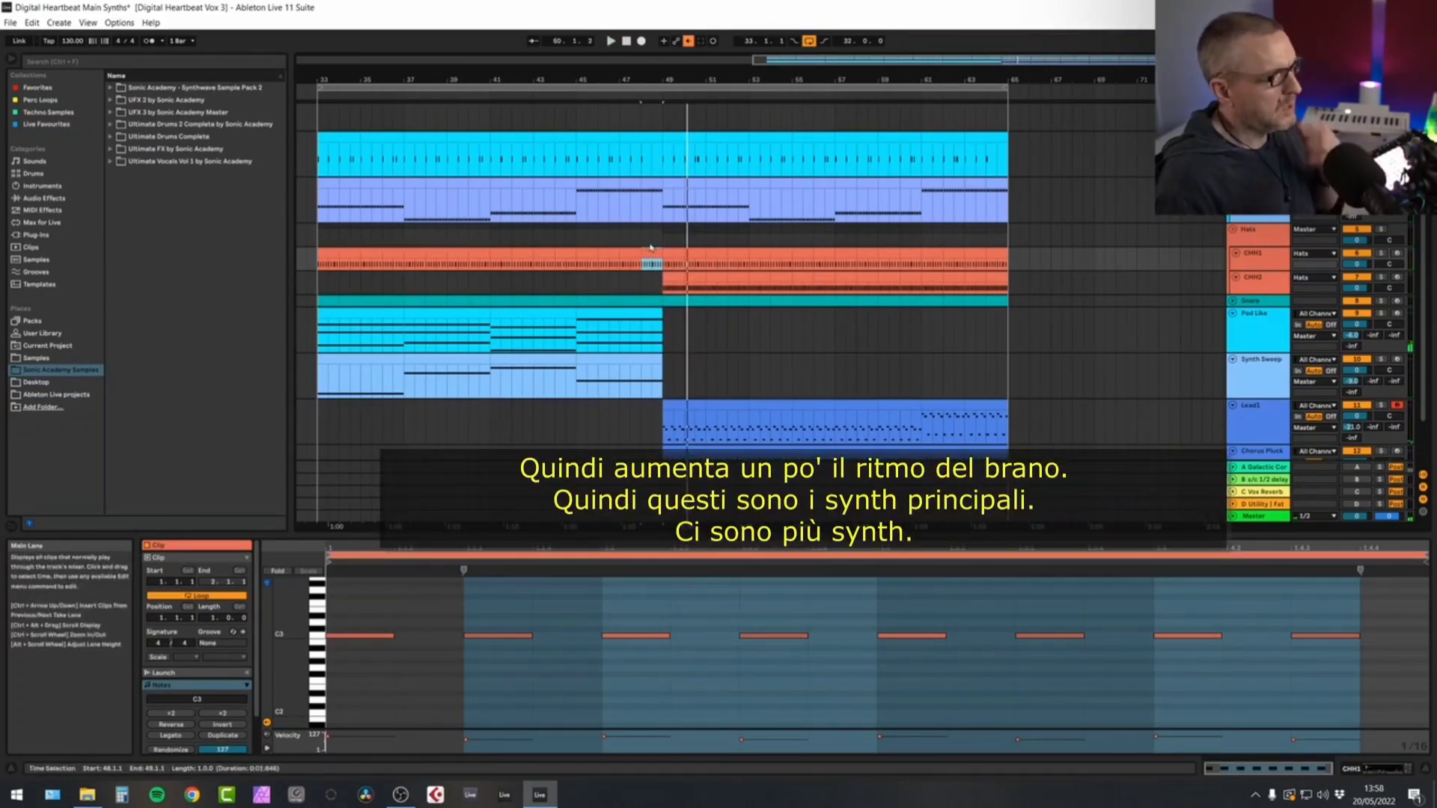
{"action": "scroll", "coordinate": [910, 296], "scroll_direction": "down", "scroll_amount": 2}
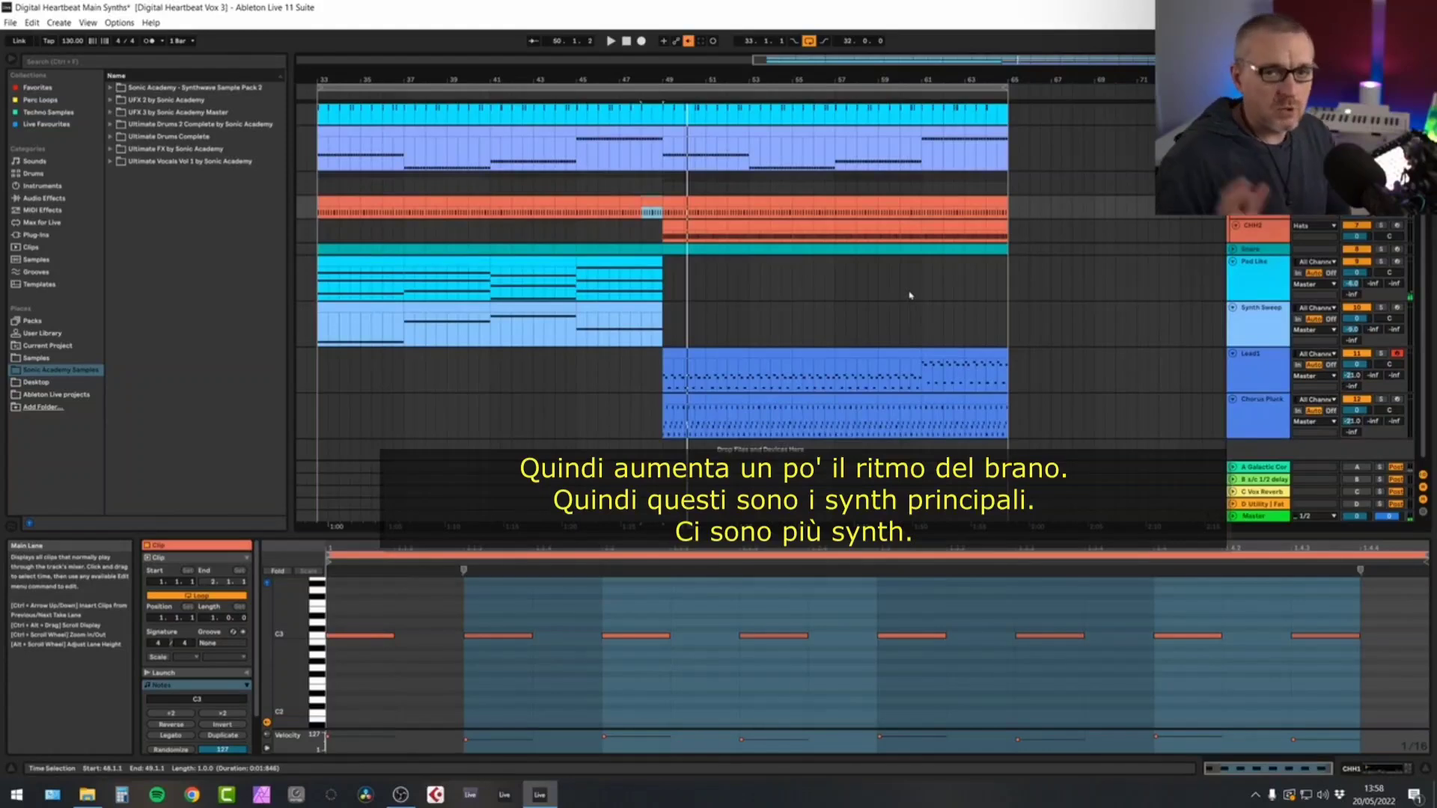